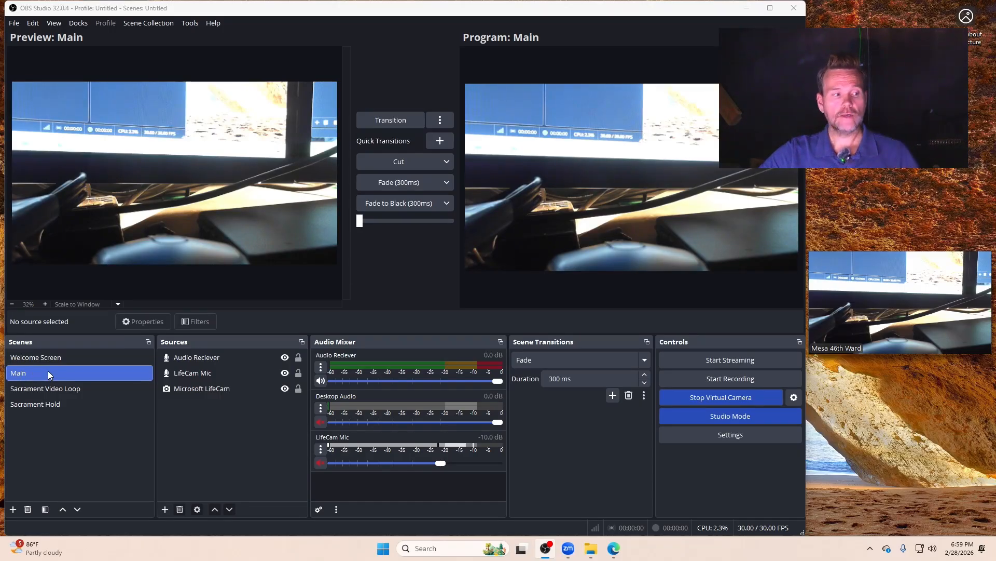
# Step: Preview the Welcome Screen, Sacrament Video Loop and Sacrament Hold scenes, and return to the Main scene
pyautogui.click(48, 359)
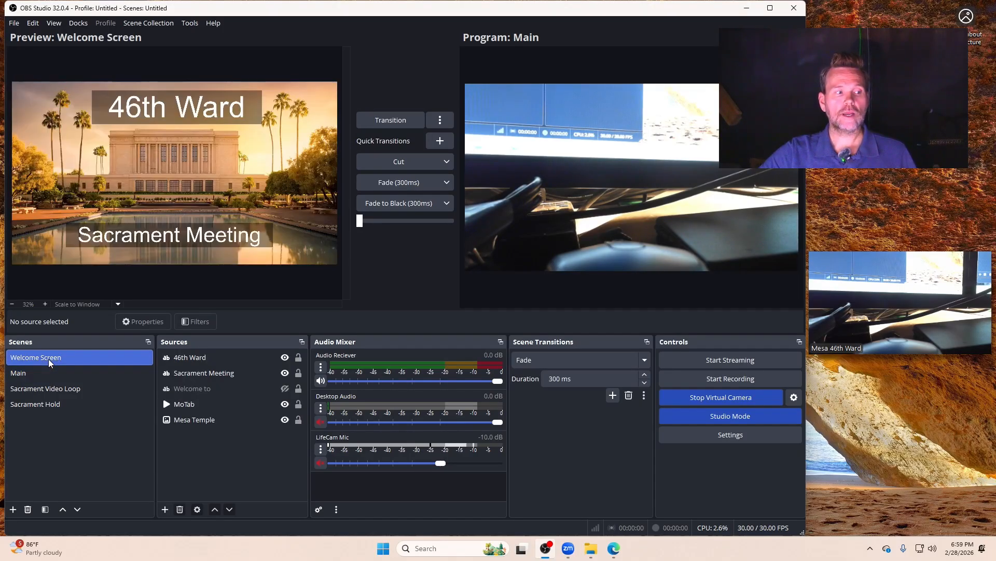
pyautogui.click(49, 389)
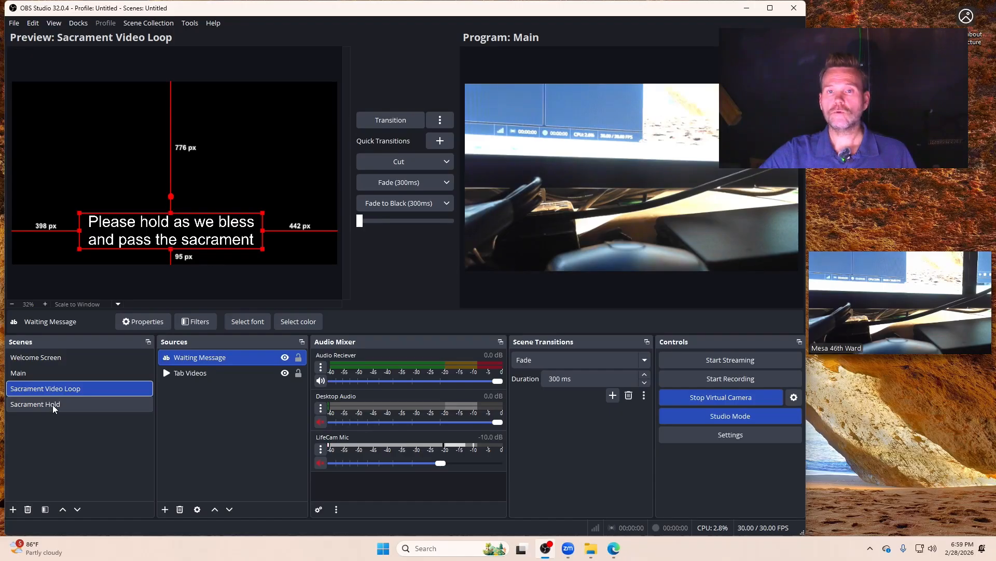
pyautogui.click(52, 405)
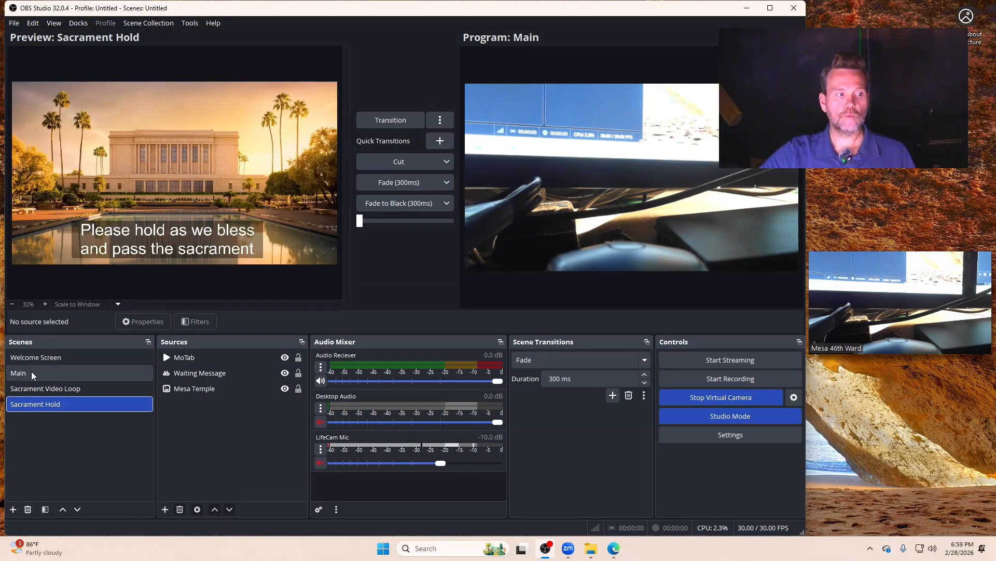
pyautogui.click(48, 373)
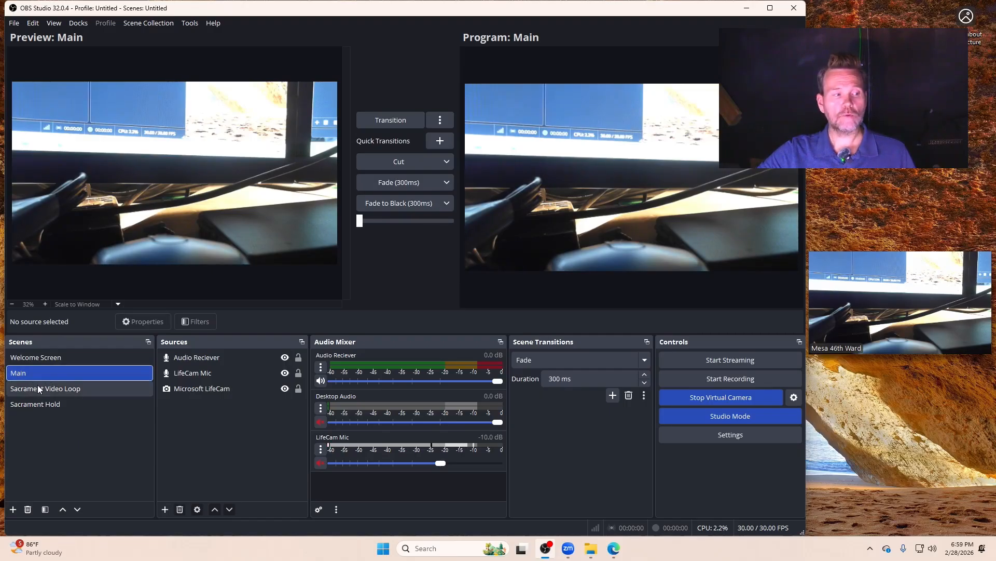
# Step: Add a new Text (GDI+) source named Speaker 1 to the Main scene
pyautogui.click(164, 509)
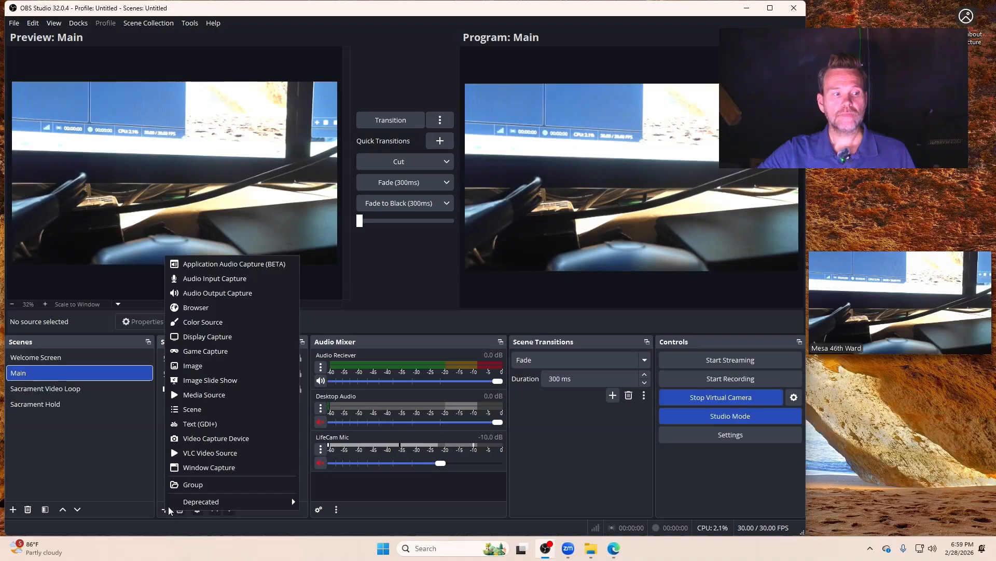
pyautogui.click(196, 425)
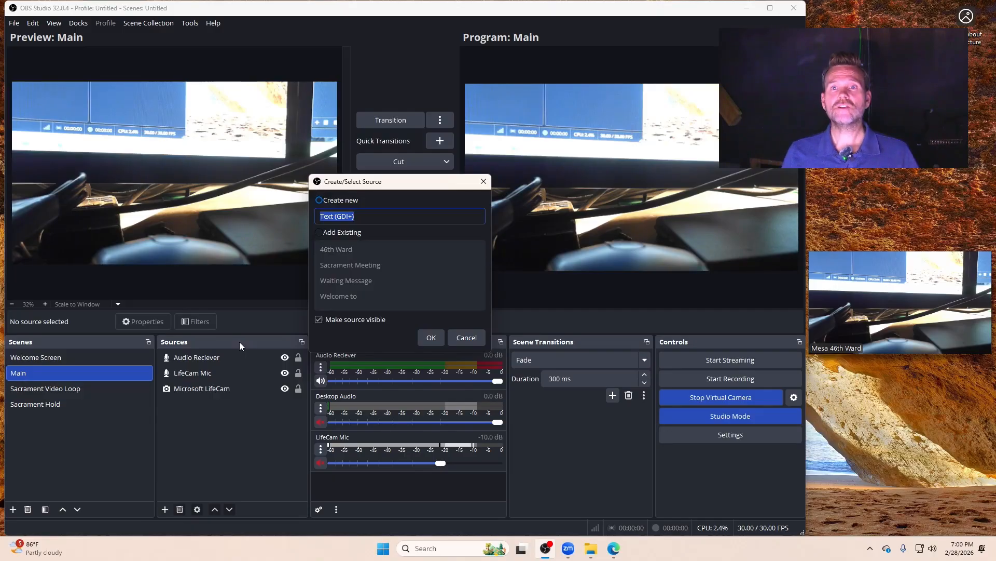
pyautogui.write('Speaker')
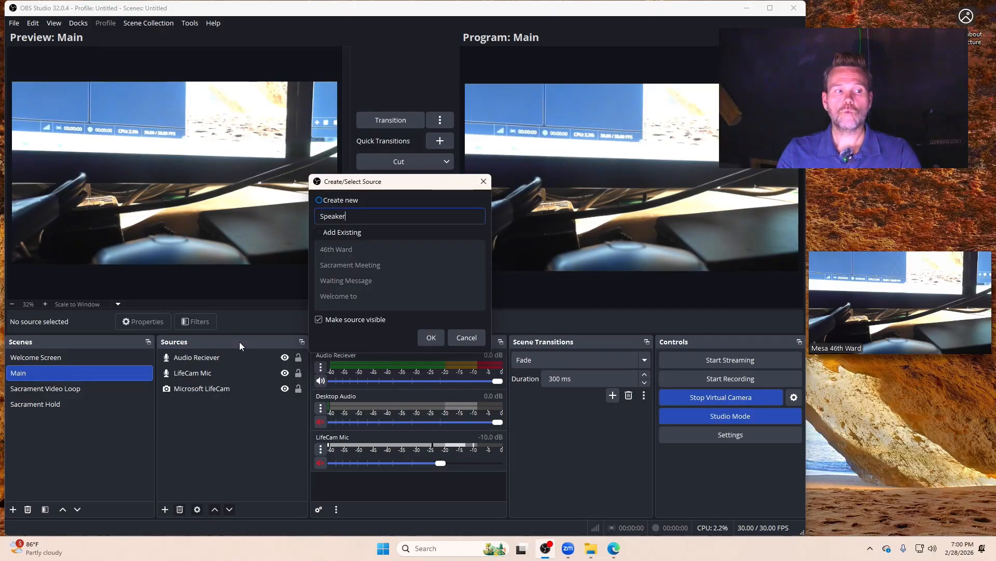
pyautogui.write(' 1')
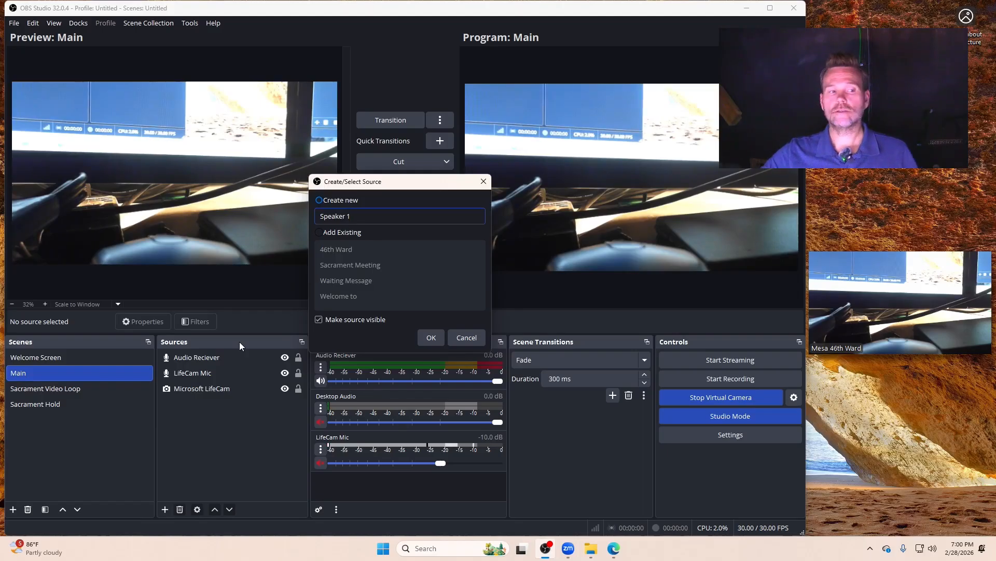
pyautogui.click(430, 338)
# Step: Enter the first speaker's full name as the text of Speaker 1
pyautogui.click(326, 326)
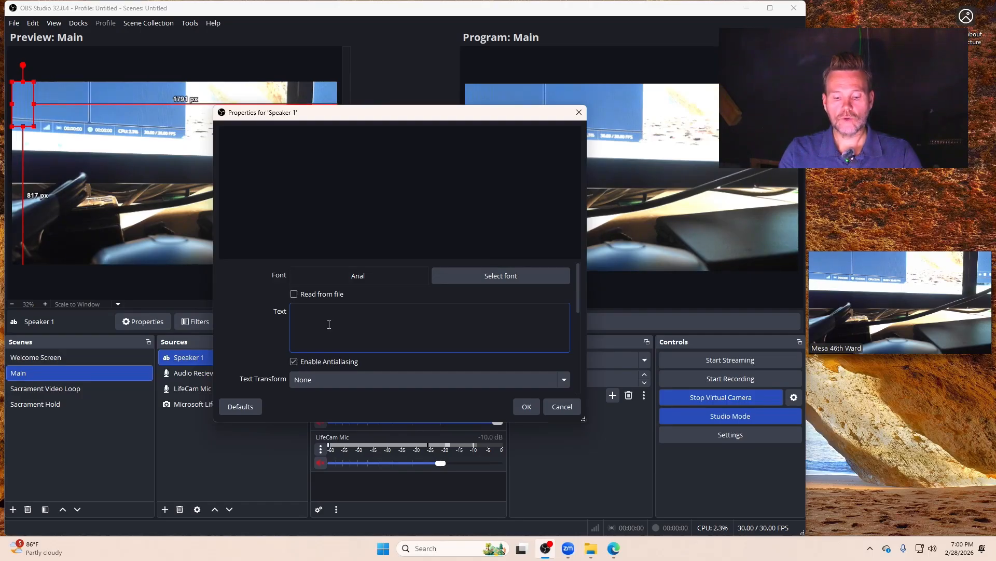
pyautogui.write('John Sm')
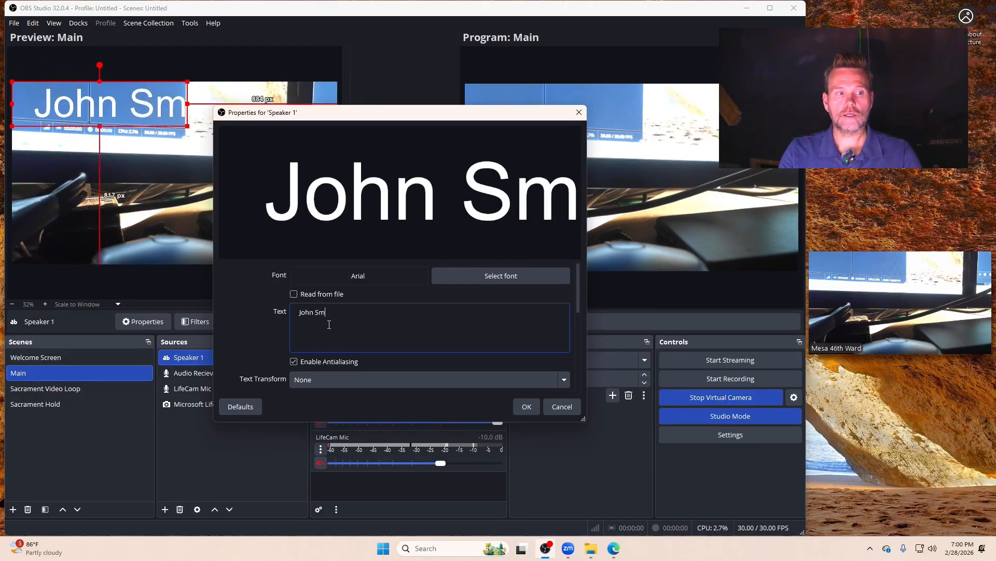
pyautogui.write('ith')
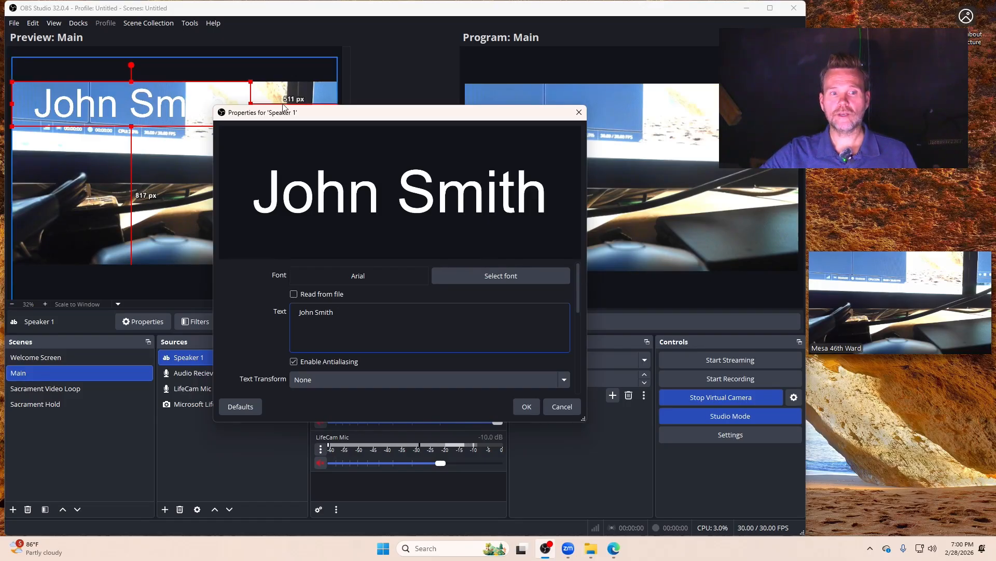
# Step: Set the background opacity of the Speaker 1 text to 70% and accept its properties
pyautogui.scroll(-3, 244, 327)
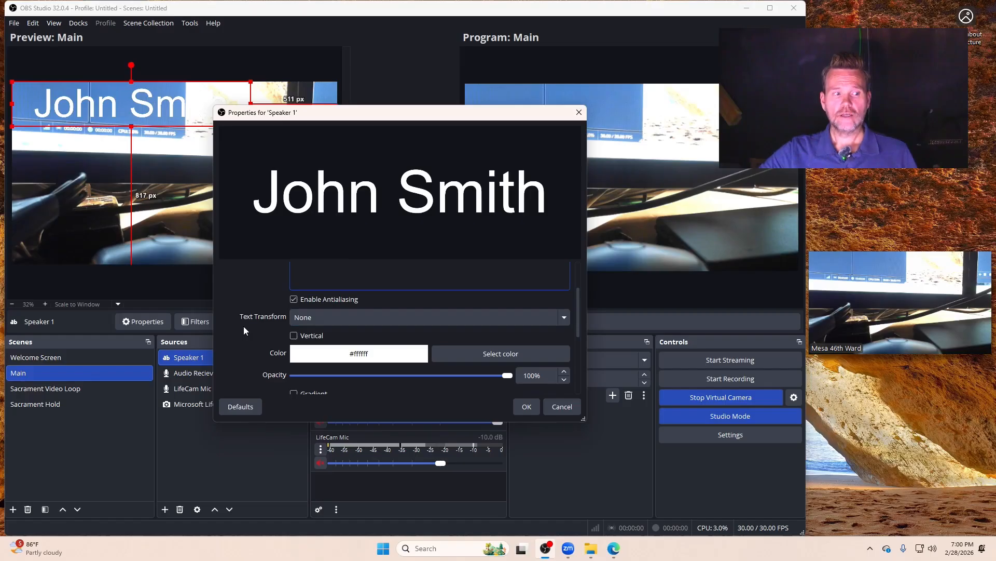
pyautogui.scroll(-1, 248, 319)
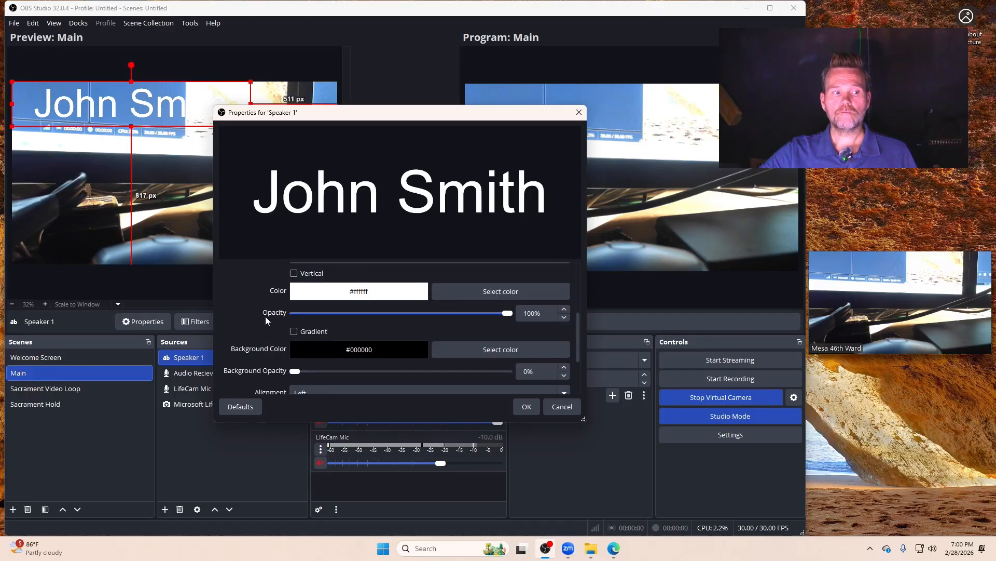
pyautogui.scroll(-1, 270, 316)
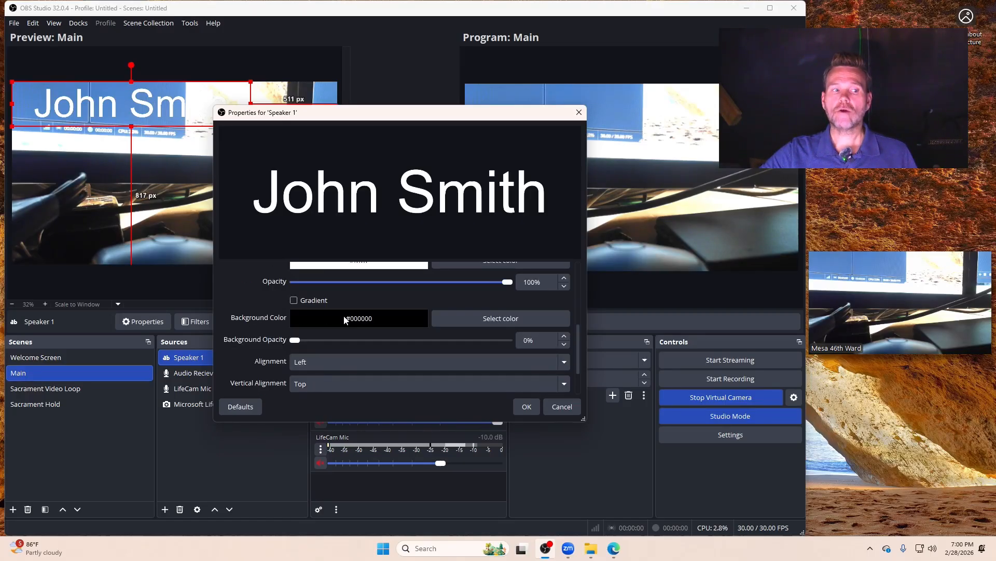
pyautogui.scroll(1, 349, 320)
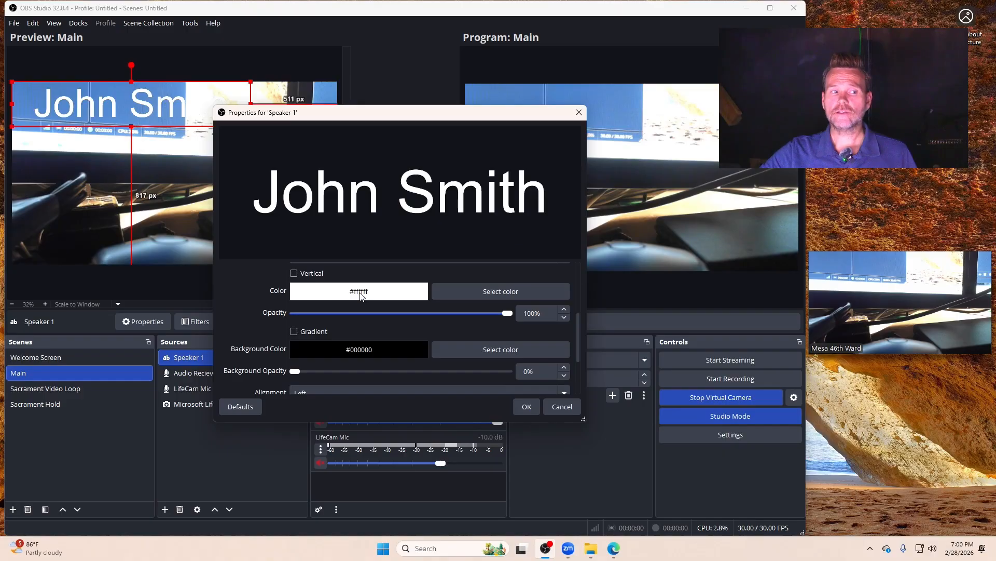
pyautogui.scroll(-1, 359, 296)
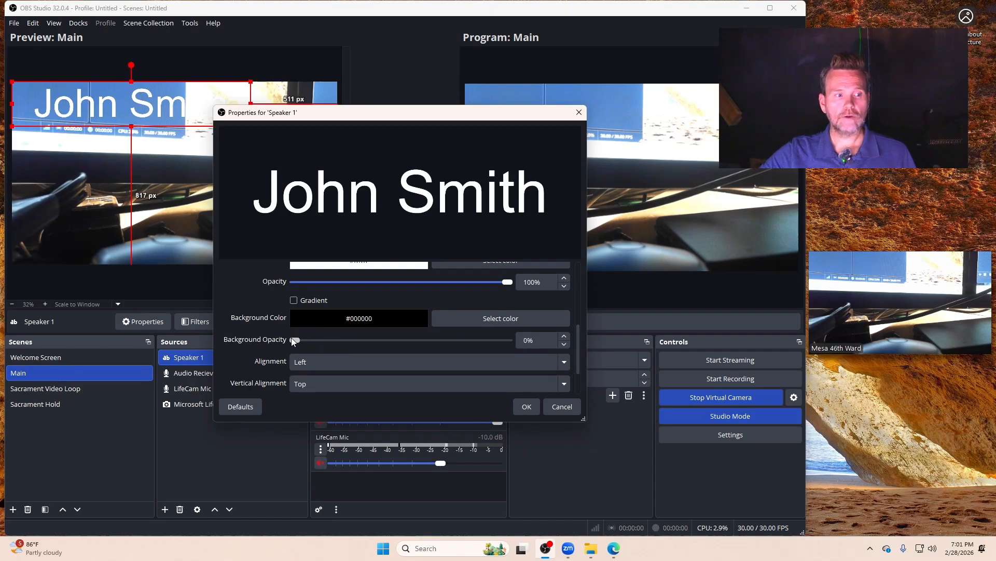
pyautogui.moveTo(295, 341); pyautogui.dragTo(443, 348)
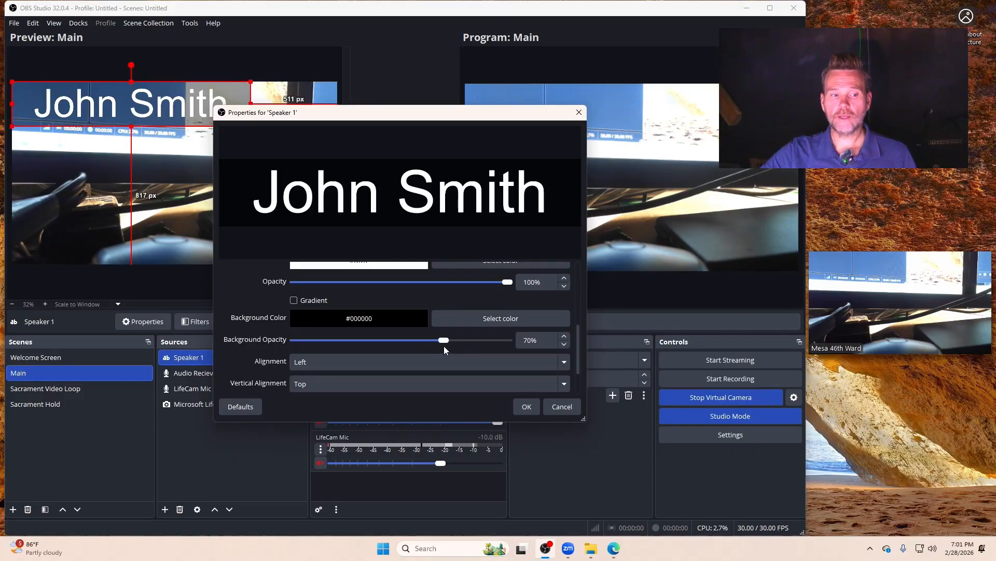
pyautogui.click(531, 409)
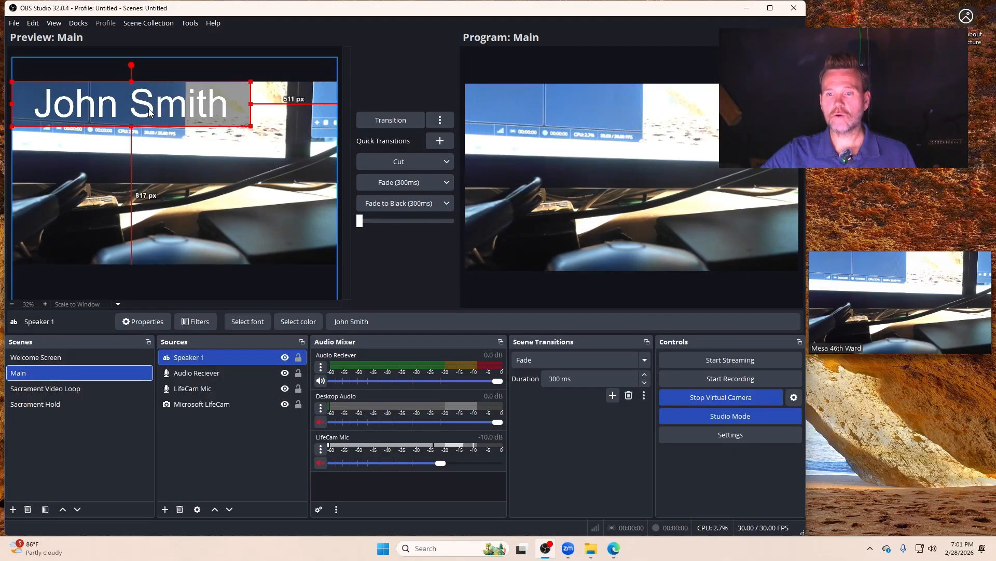
# Step: Shrink the Speaker 1 text and place it at the lower centre of the frame, about 120 px above the frame's bottom edge
pyautogui.moveTo(150, 112); pyautogui.dragTo(191, 227)
pyautogui.moveTo(292, 198); pyautogui.dragTo(163, 232)
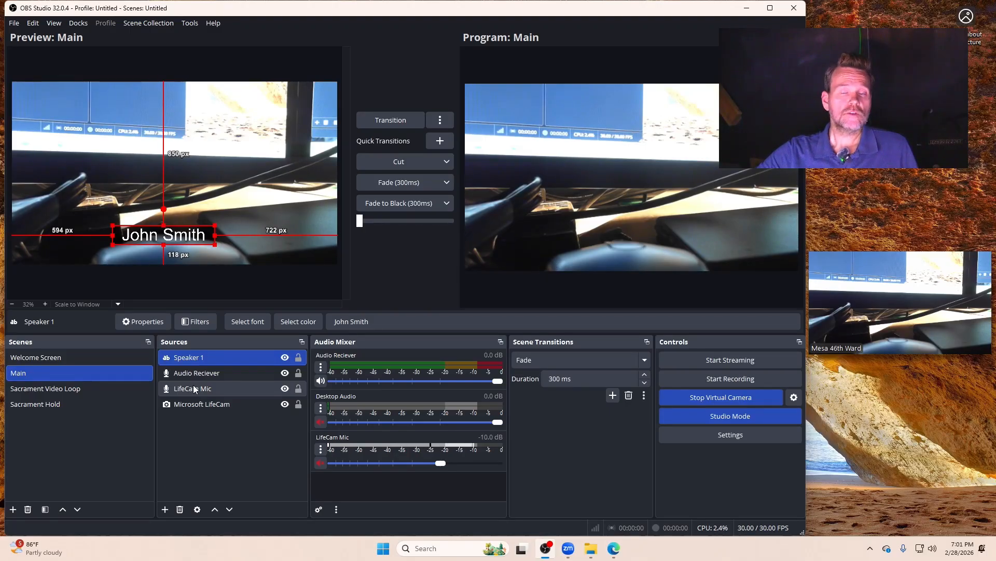
pyautogui.rightClick(187, 357)
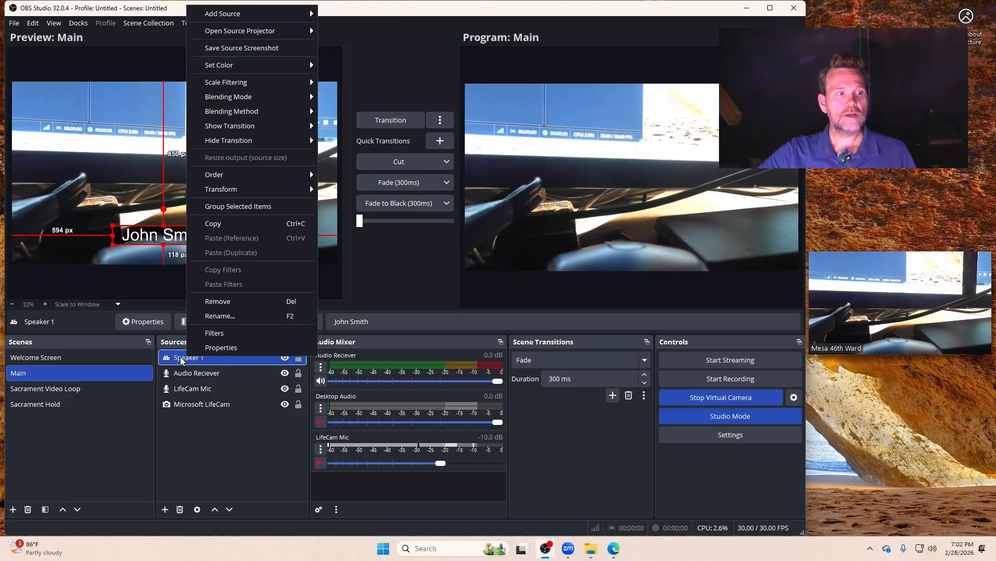
pyautogui.click(192, 439)
# Step: Add another Text (GDI+) source named Speaker 2 to the Main scene
pyautogui.click(161, 511)
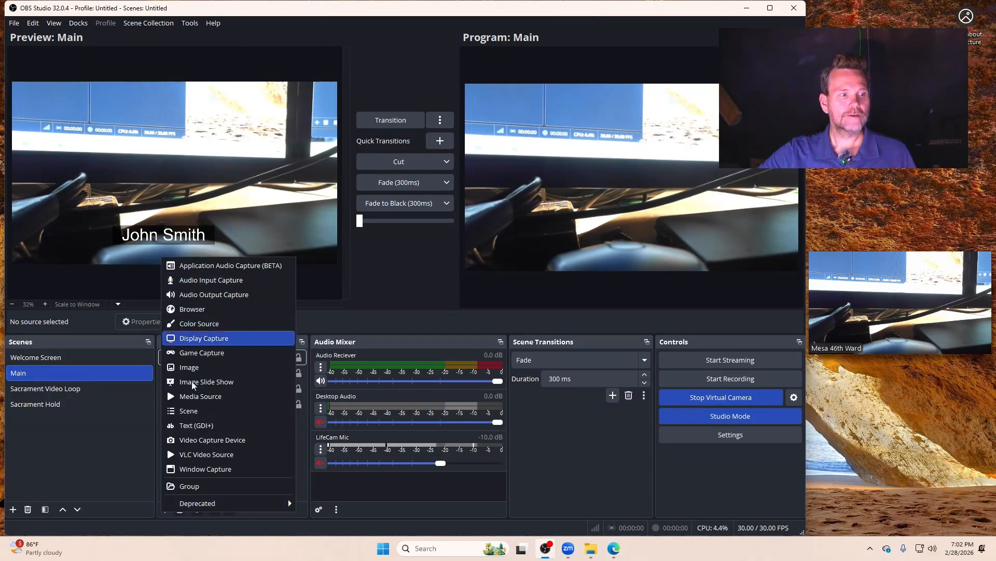
pyautogui.click(195, 425)
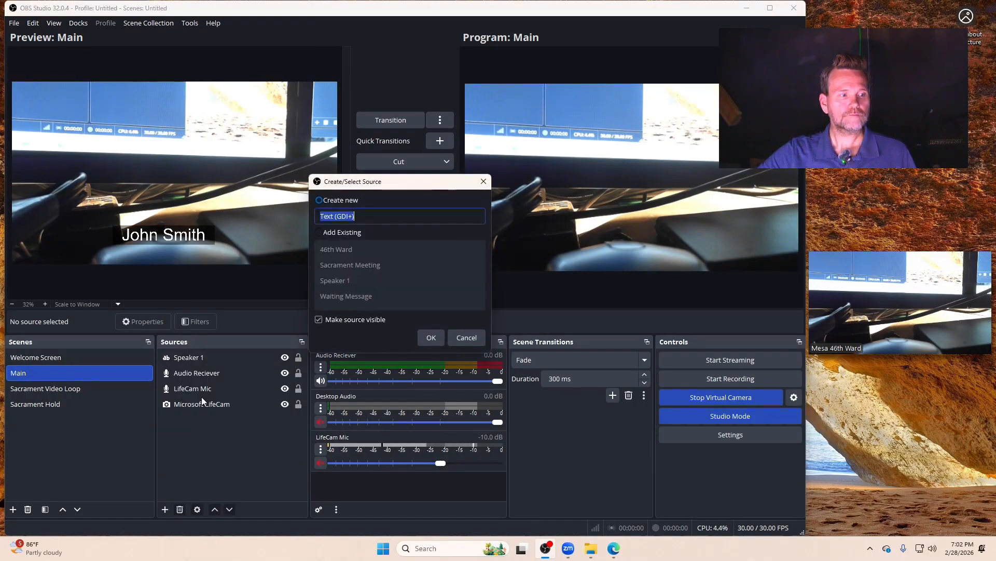
pyautogui.write('Speaker 2')
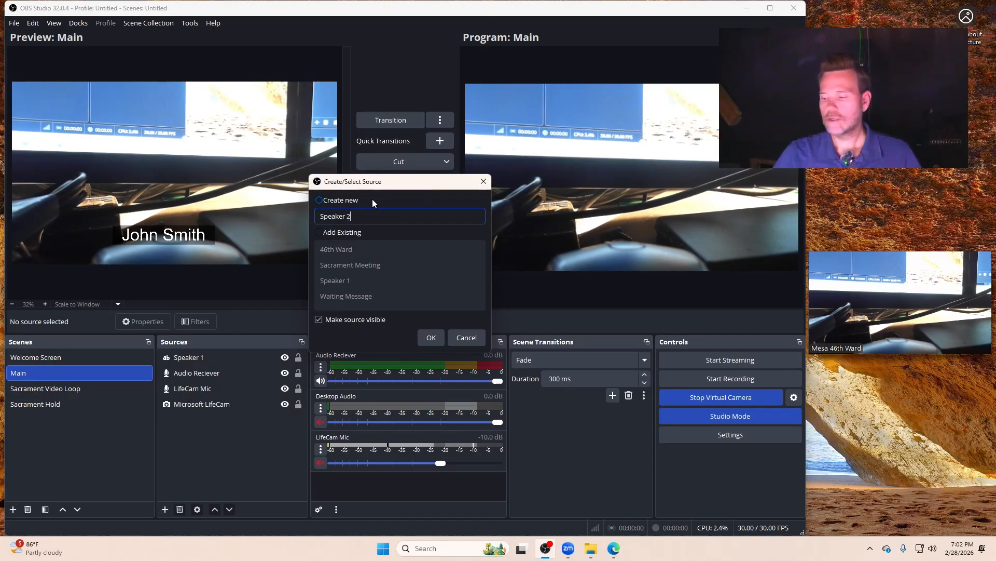
pyautogui.click(435, 337)
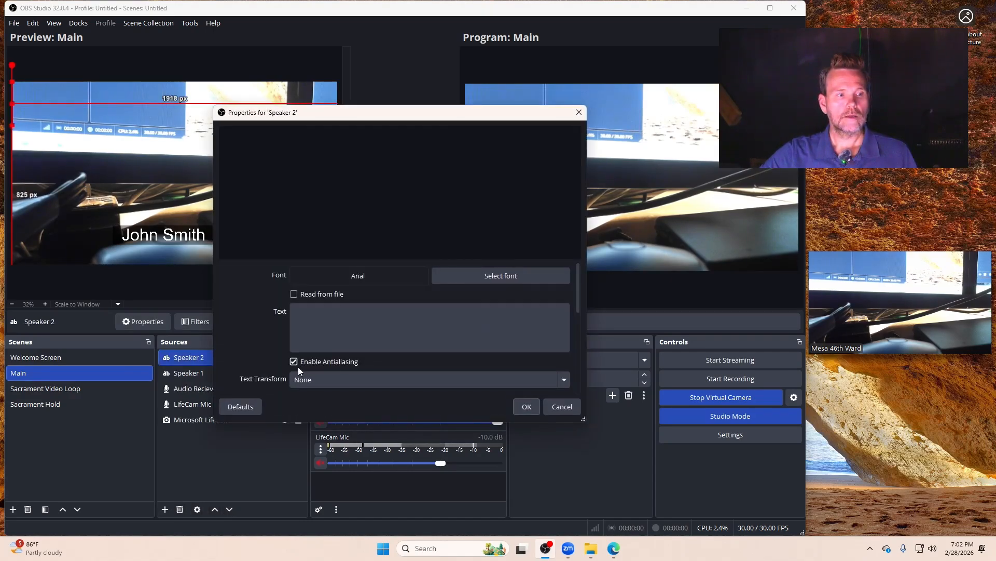
# Step: Enter the second speaker's full name as the text of Speaker 2
pyautogui.click(333, 322)
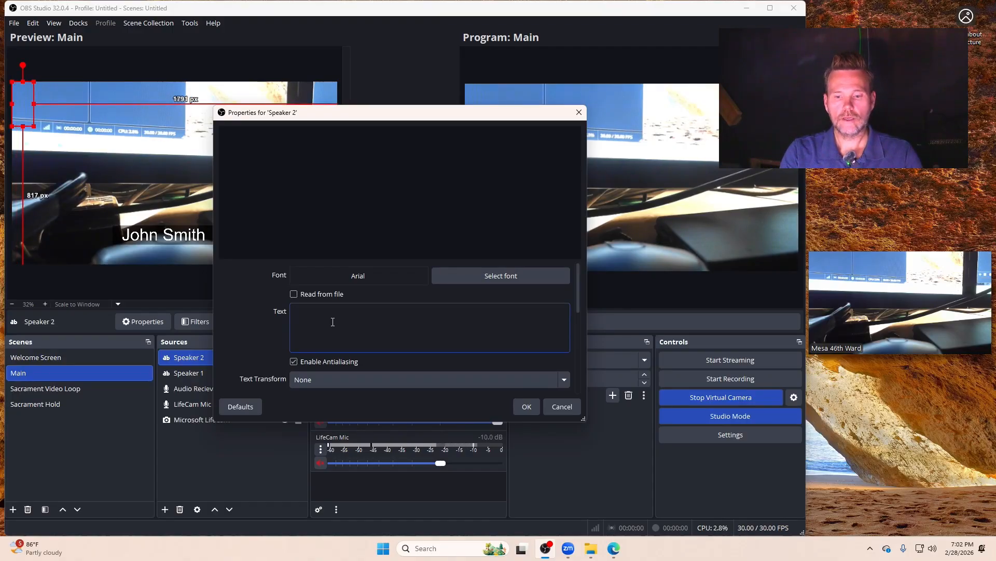
pyautogui.write('j')
pyautogui.press('BackSpace')
pyautogui.write('Jane Smith')
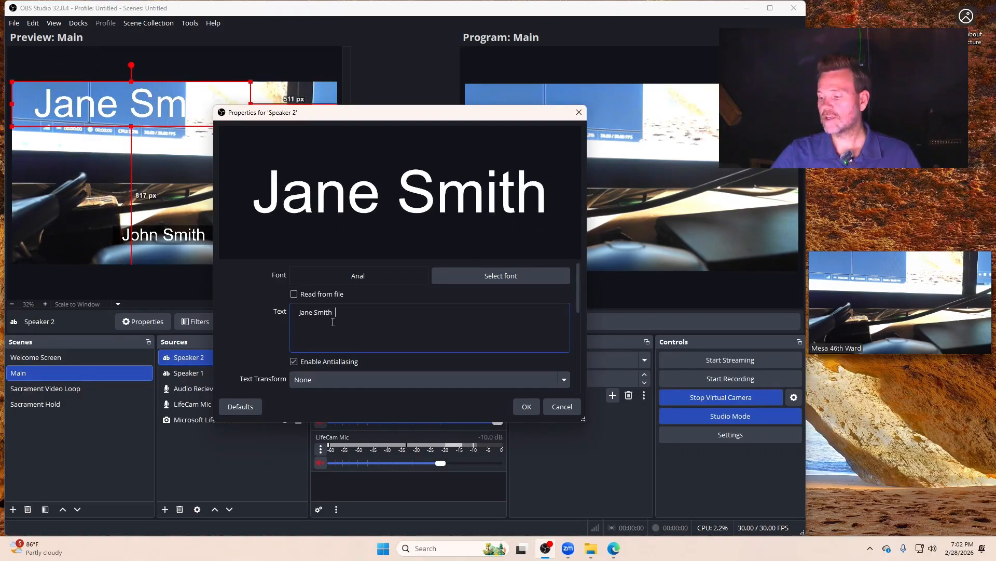
# Step: Set the background opacity of the Speaker 2 text to 70% and accept its properties
pyautogui.scroll(-5, 267, 340)
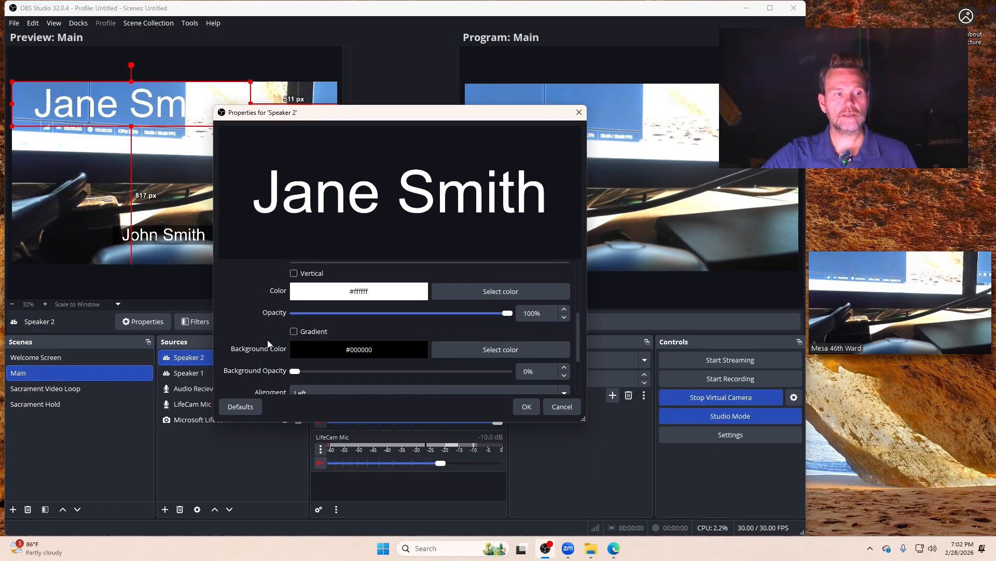
pyautogui.moveTo(353, 341); pyautogui.dragTo(444, 342)
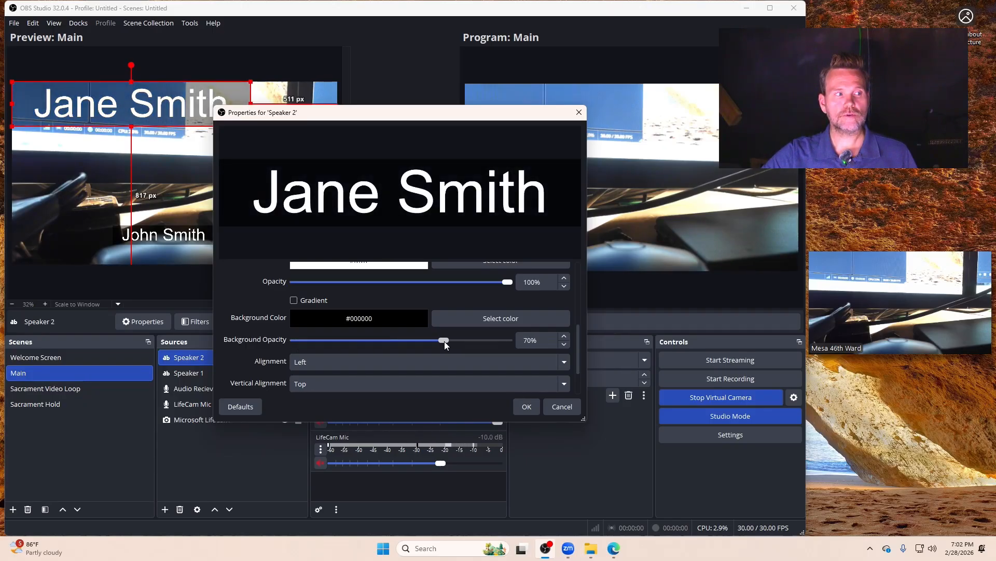
pyautogui.click(537, 409)
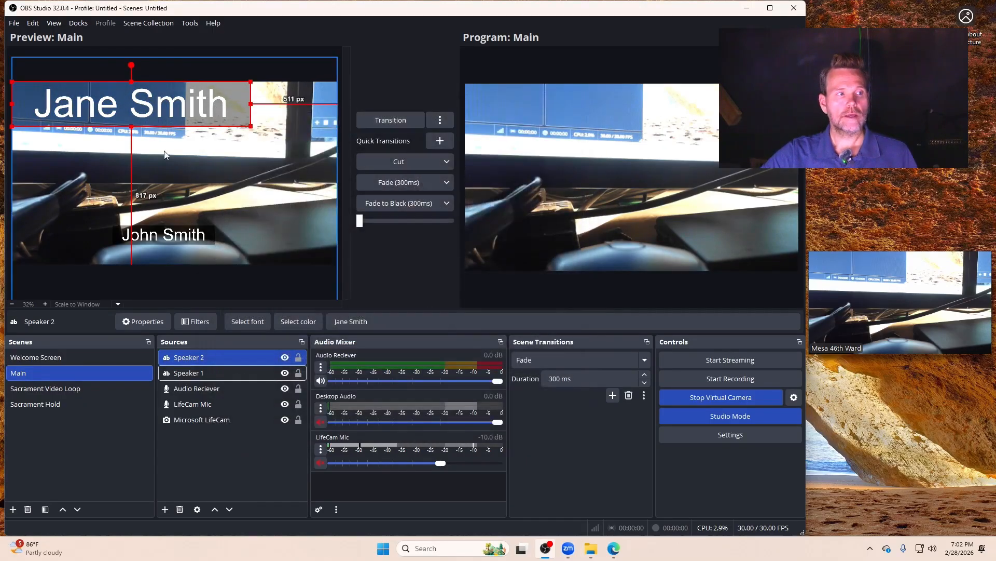
# Step: Shrink the Speaker 2 text and place it over the first speaker's name, about 110 px above the frame's bottom edge
pyautogui.moveTo(156, 111); pyautogui.dragTo(207, 254)
pyautogui.moveTo(296, 210); pyautogui.dragTo(187, 235)
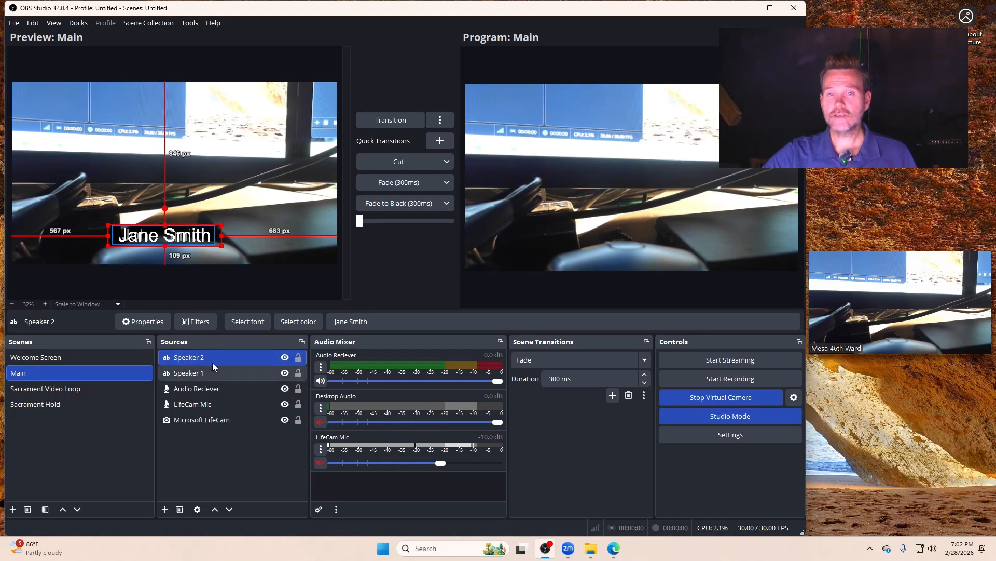
pyautogui.click(231, 449)
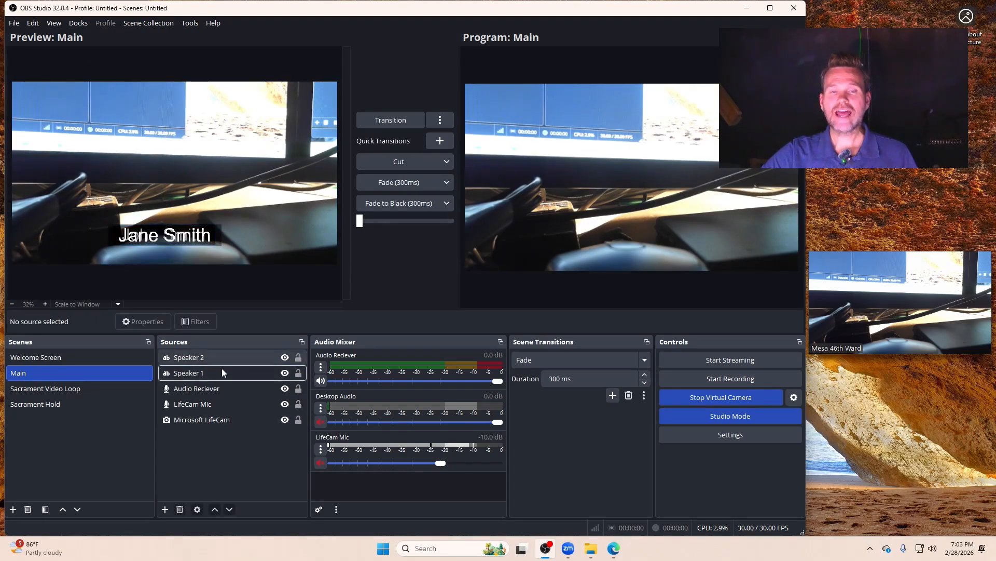
# Step: Hide both the Speaker 1 and Speaker 2 text sources in the Main scene
pyautogui.click(284, 373)
pyautogui.click(284, 357)
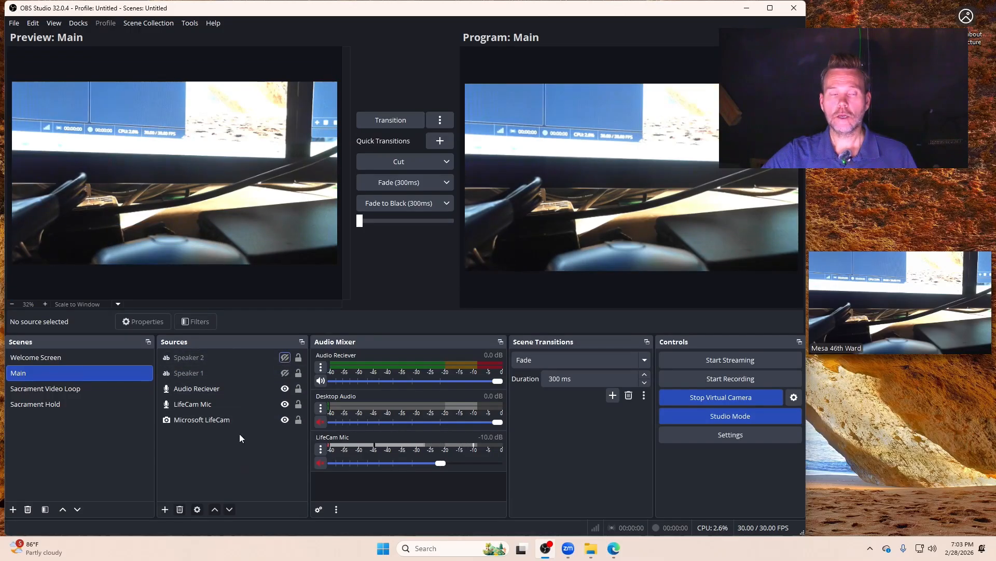
# Step: Toggle the visibility of Speaker 1 and Speaker 2 in turn, leaving only Speaker 2 shown
pyautogui.click(285, 373)
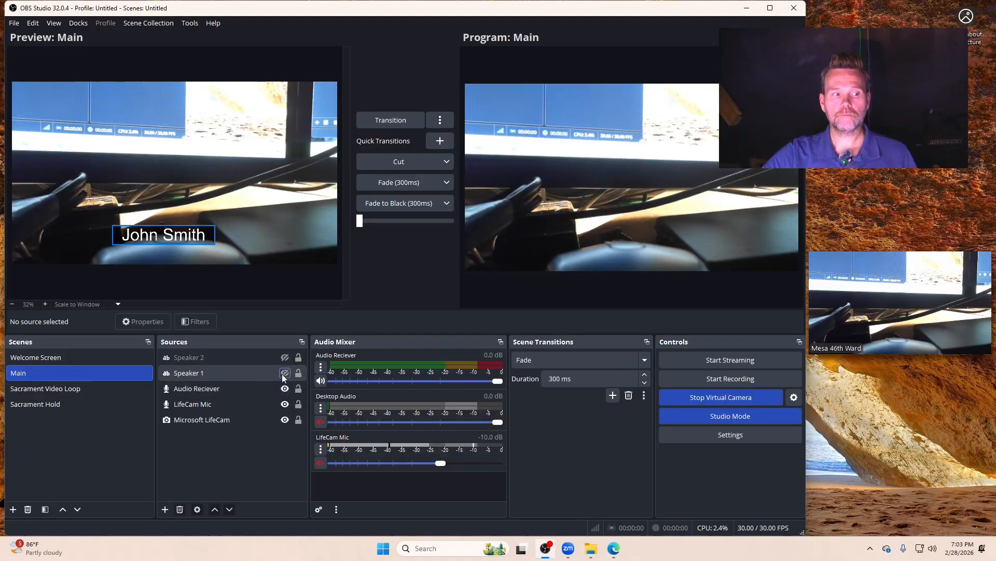
pyautogui.click(284, 373)
pyautogui.click(284, 357)
pyautogui.click(284, 358)
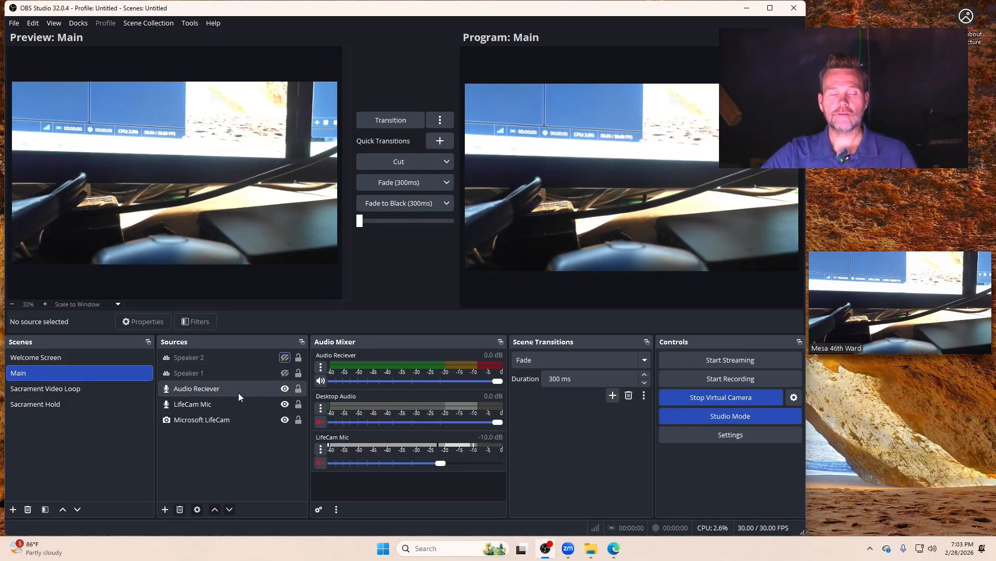
pyautogui.click(285, 357)
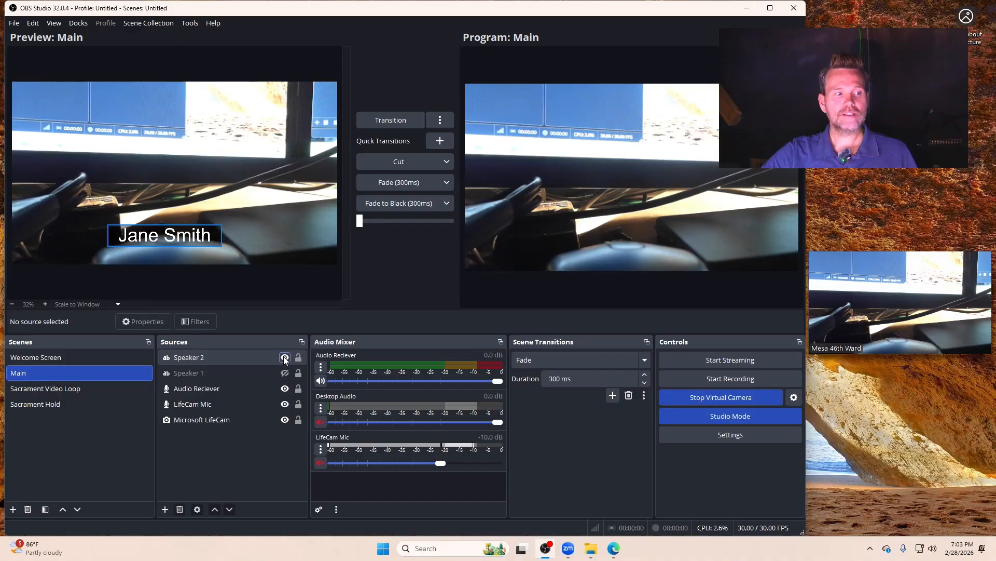
# Step: Hide Speaker 2, then briefly show Speaker 1 and hide it again, leaving both speaker texts hidden
pyautogui.click(285, 357)
pyautogui.click(285, 373)
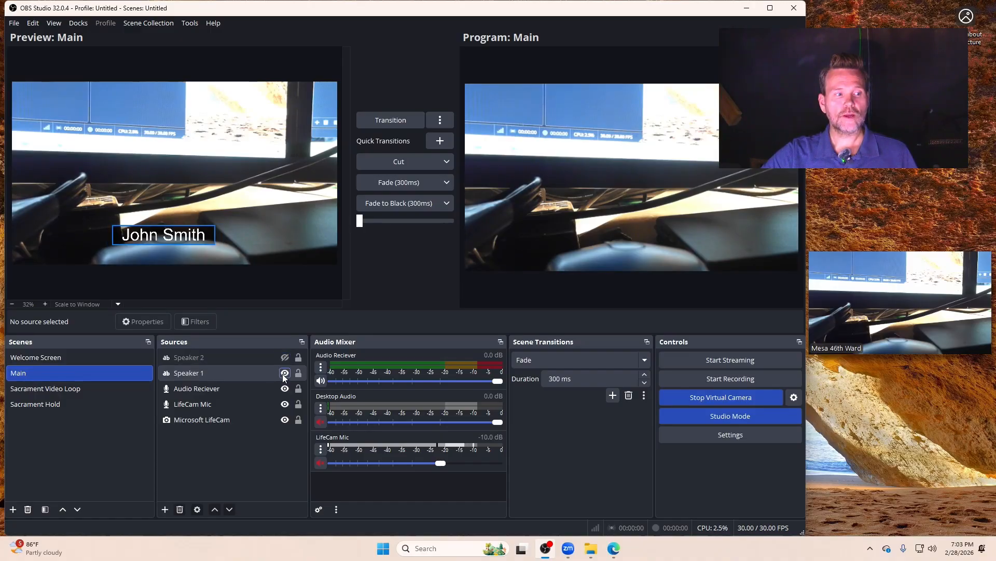
pyautogui.click(285, 373)
# Step: Add a new visible Text (GDI+) source named "Speaker 3" to the Main scene
pyautogui.click(169, 510)
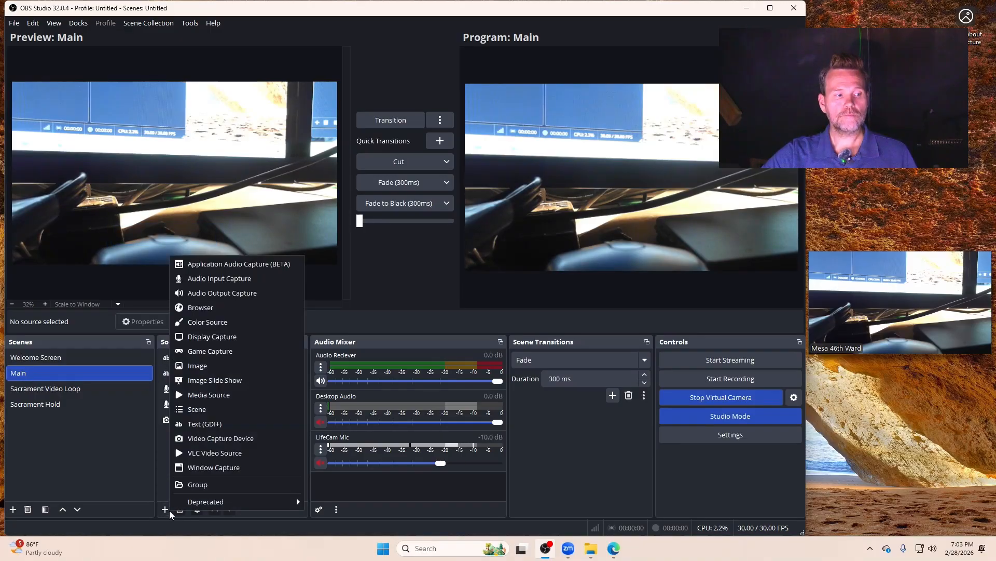
pyautogui.click(201, 427)
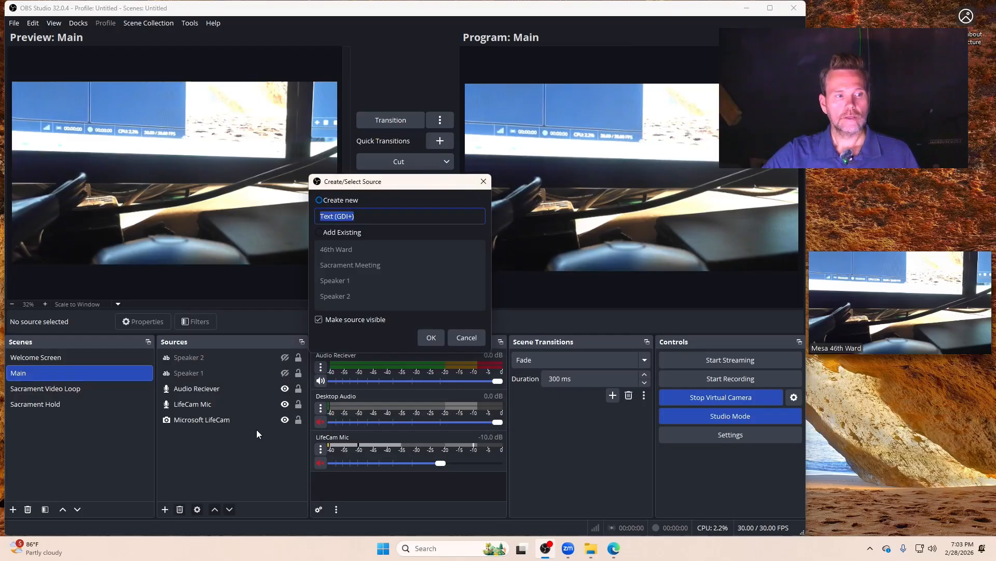
pyautogui.write('Speaker')
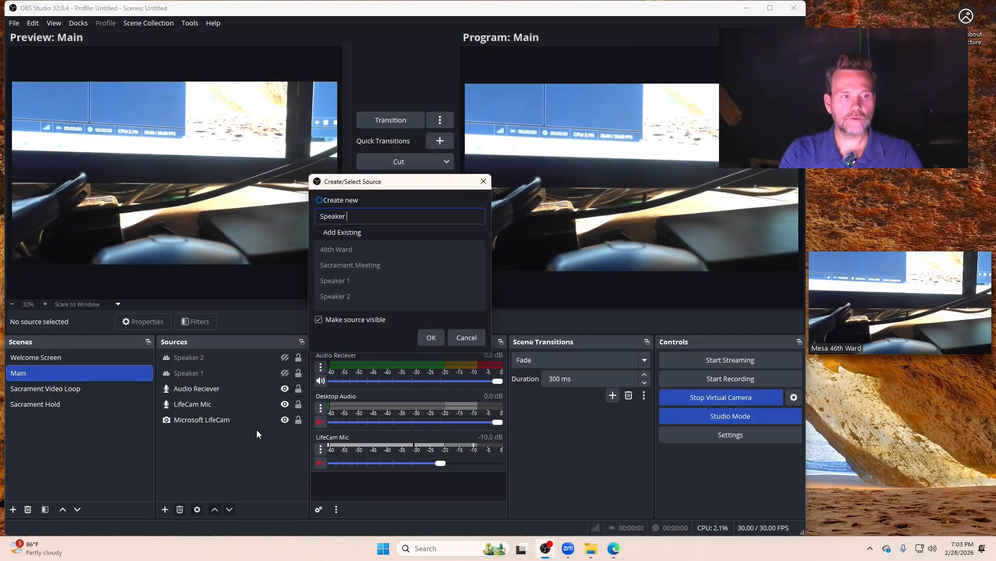
pyautogui.write(' 3')
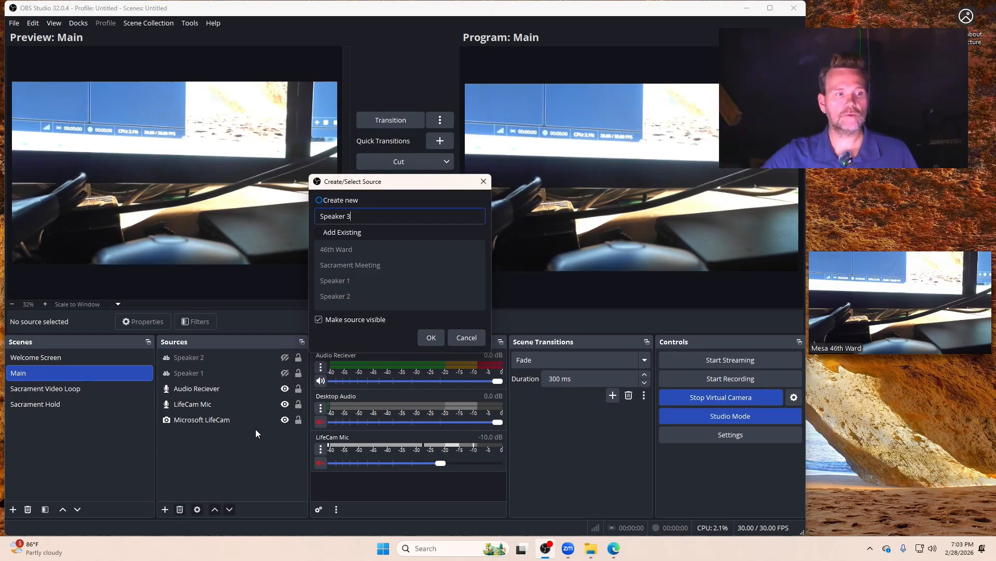
pyautogui.click(429, 337)
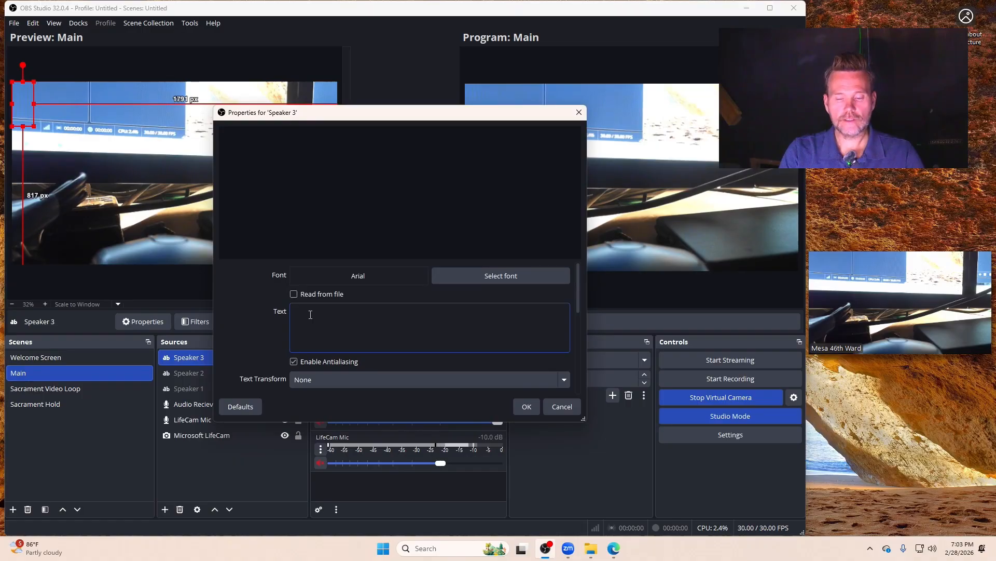
# Step: Enter the third speaker's full name as the text of the Speaker 3 source
pyautogui.press('BackSpace')
pyautogui.press('BackSpace')
pyautogui.press('BackSpace')
pyautogui.press('BackSpace')
pyautogui.press('BackSpace')
pyautogui.press('BackSpace')
pyautogui.press('BackSpace')
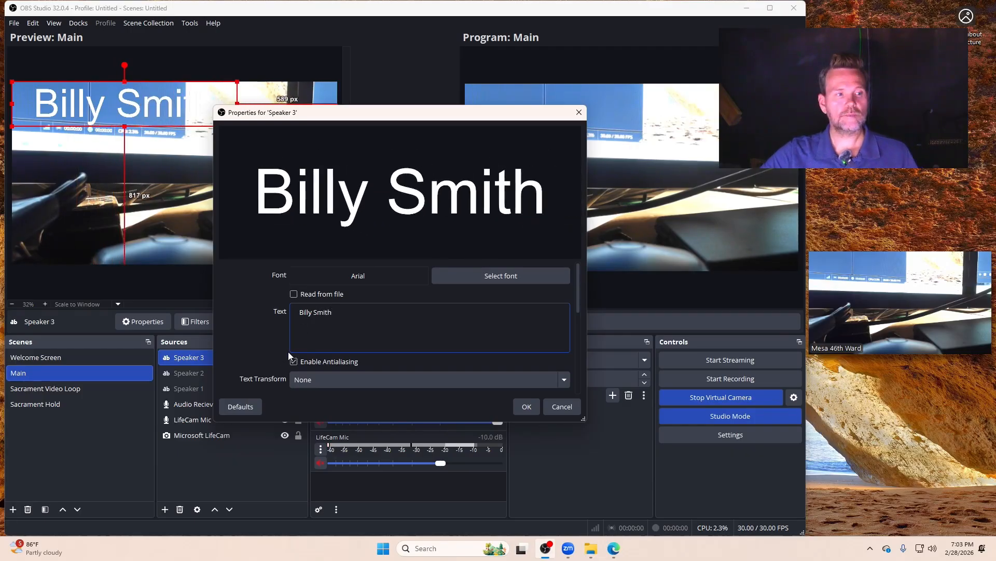
# Step: Give the Speaker 3 text a semi-transparent background by raising its background opacity, and accept its properties
pyautogui.scroll(-3, 271, 339)
pyautogui.scroll(-1, 275, 338)
pyautogui.moveTo(295, 340); pyautogui.dragTo(442, 341)
pyautogui.click(527, 406)
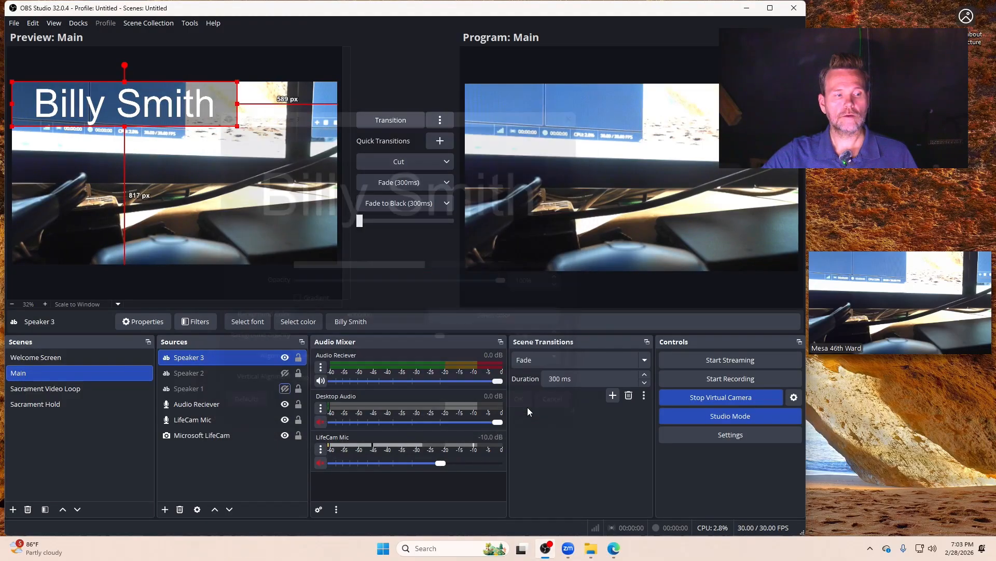
# Step: Shrink the Speaker 3 text and align it over the Speaker 2 text, shown as a guide, about 103 px above the frame's bottom edge
pyautogui.moveTo(148, 110); pyautogui.dragTo(203, 231)
pyautogui.moveTo(291, 202); pyautogui.dragTo(190, 222)
pyautogui.click(284, 372)
pyautogui.moveTo(102, 235); pyautogui.dragTo(138, 241)
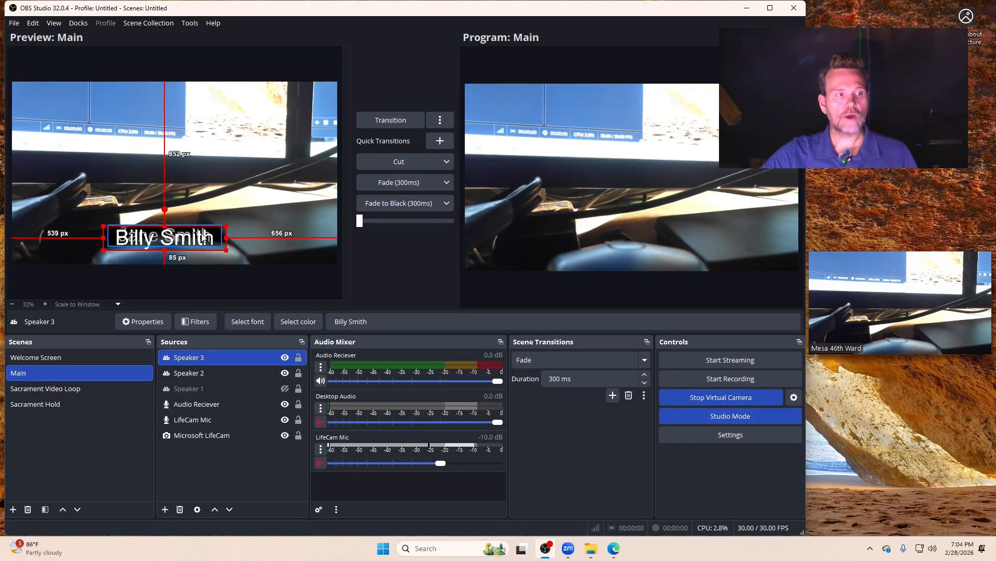
pyautogui.moveTo(225, 227); pyautogui.dragTo(187, 238)
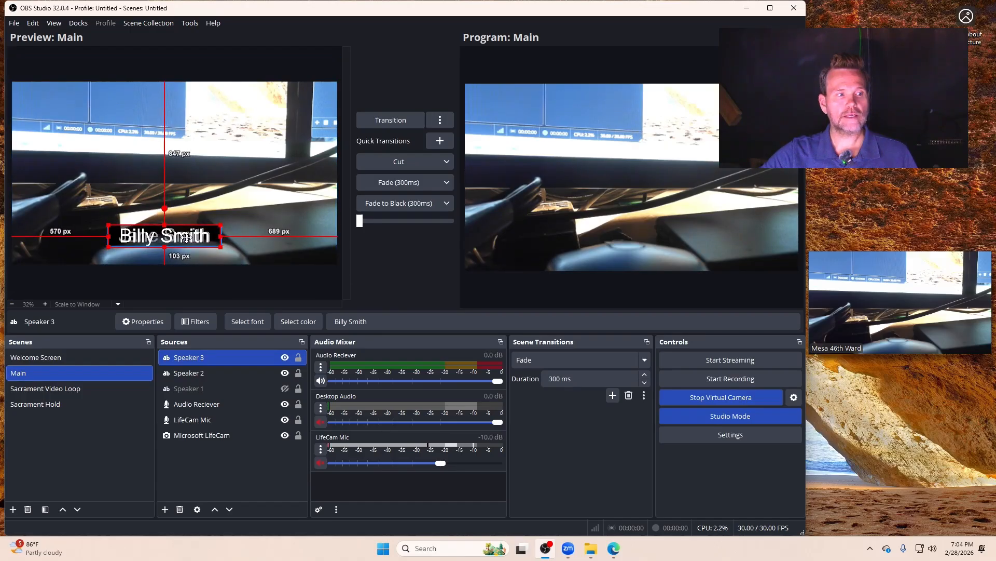
# Step: Hide the Speaker 3 and Speaker 2 text sources in the Main scene and clear the source selection
pyautogui.click(284, 357)
pyautogui.click(285, 373)
pyautogui.click(236, 468)
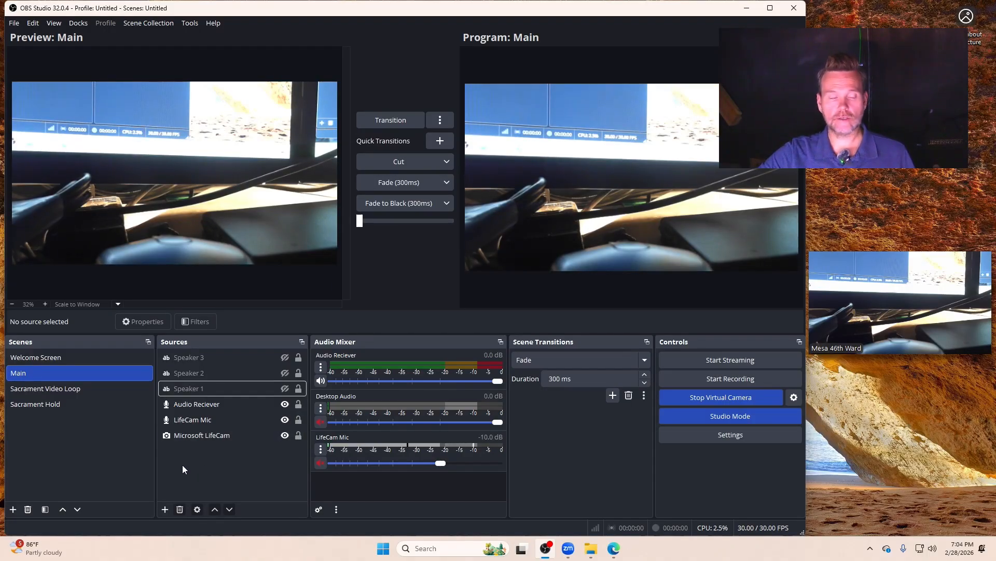
# Step: Add a new visible Text (GDI+) source named "Bishop" to the Main scene
pyautogui.click(165, 509)
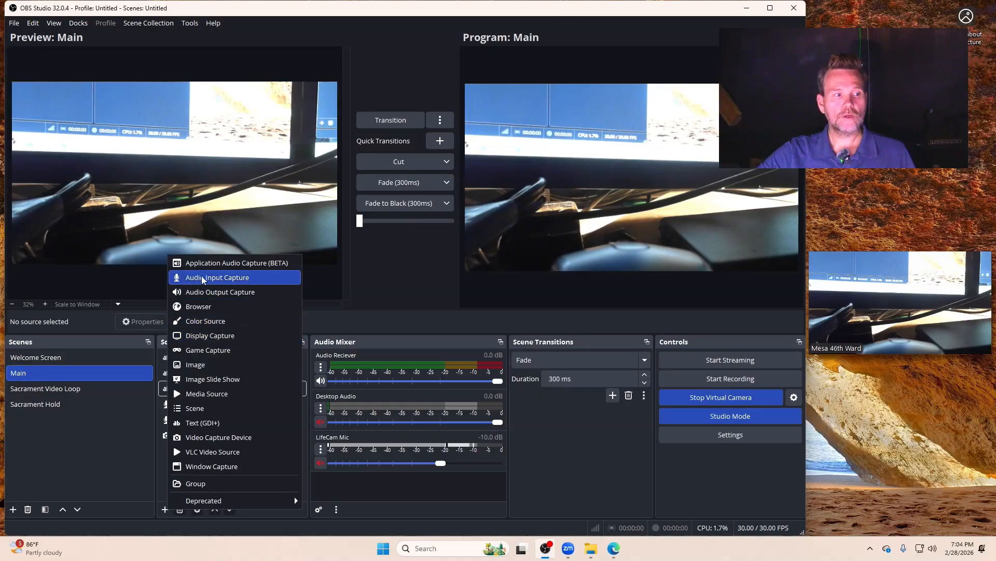
pyautogui.click(213, 423)
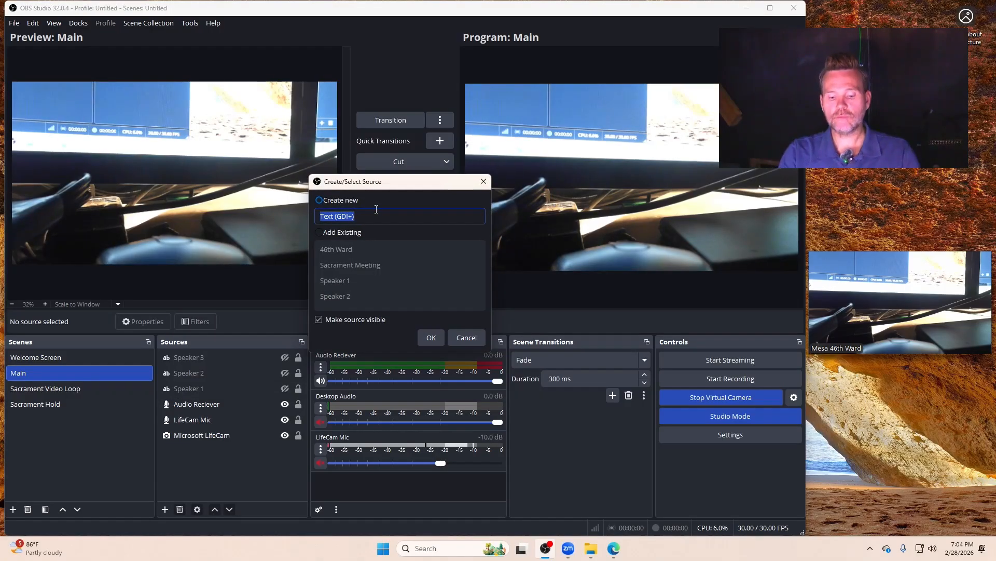
pyautogui.write('Bishop')
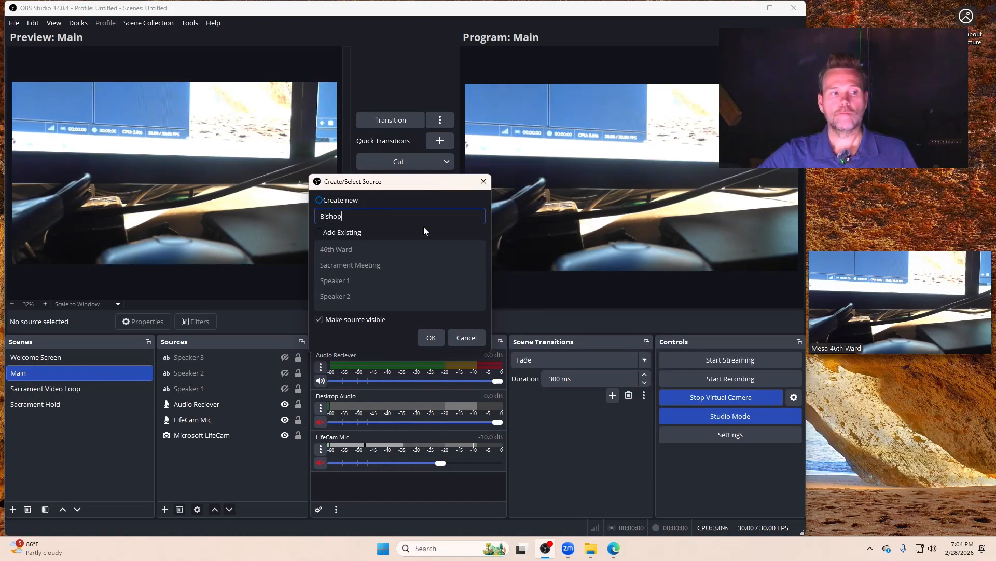
pyautogui.click(431, 338)
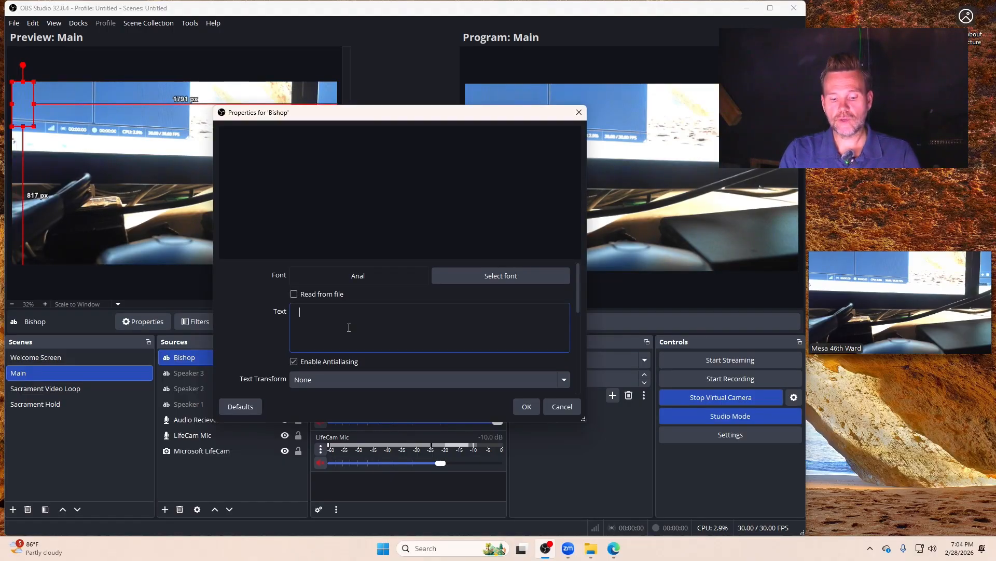
# Step: Enter "Bishop" with the bishop's full name as the text, and a second line "46th Ward Bishop" indented to centre it
pyautogui.write('Bishop')
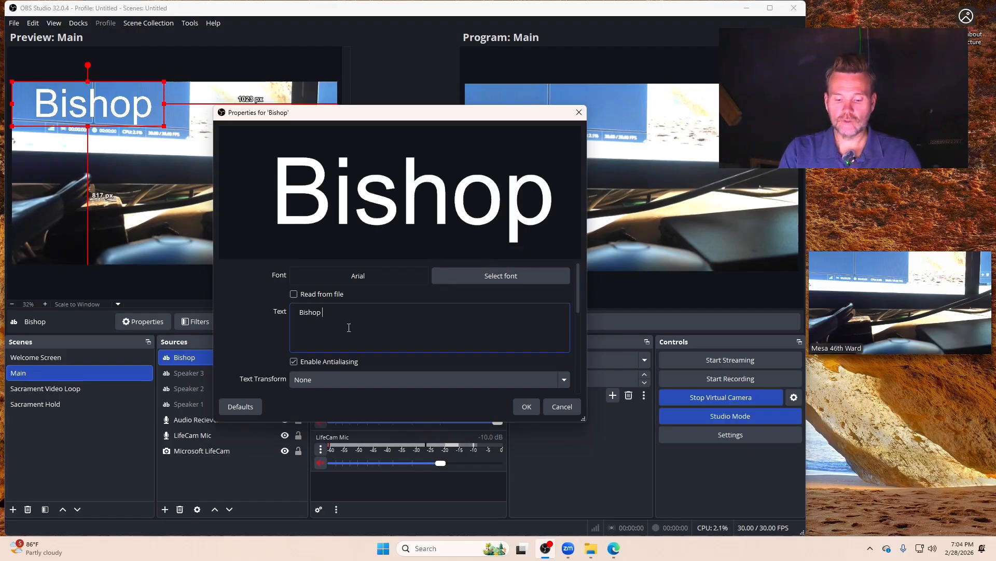
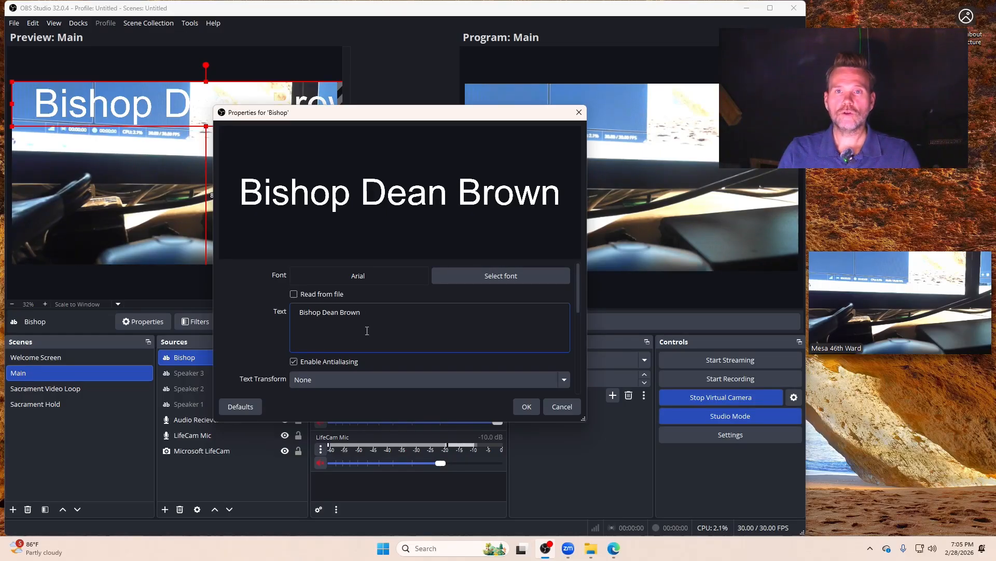
pyautogui.press('Return')
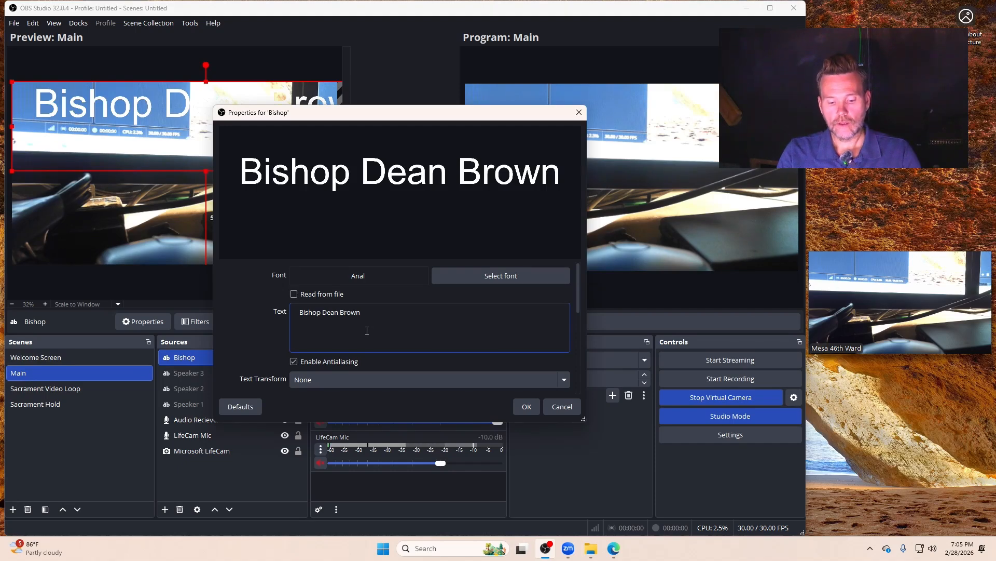
pyautogui.write('46')
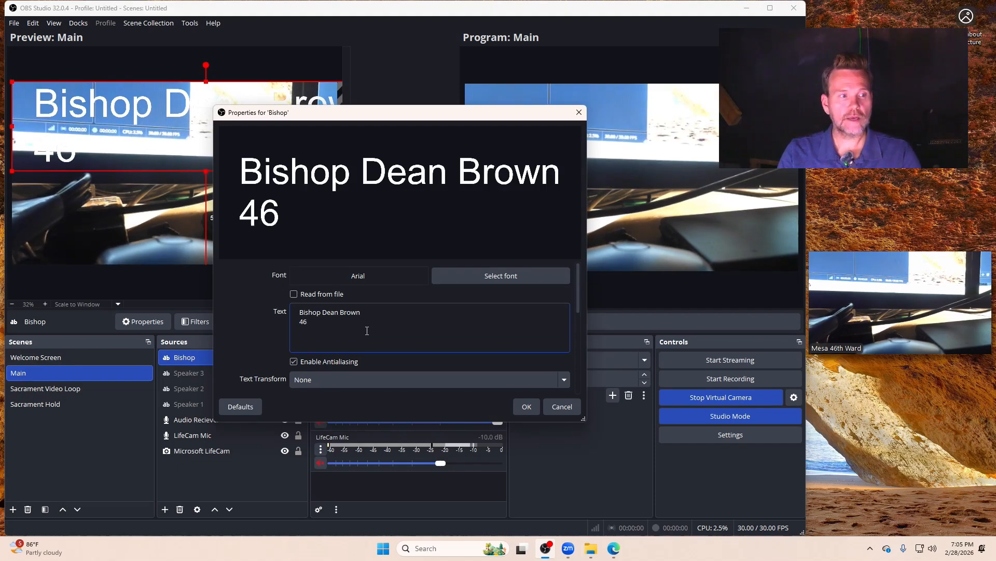
pyautogui.write('th Ward Bishop')
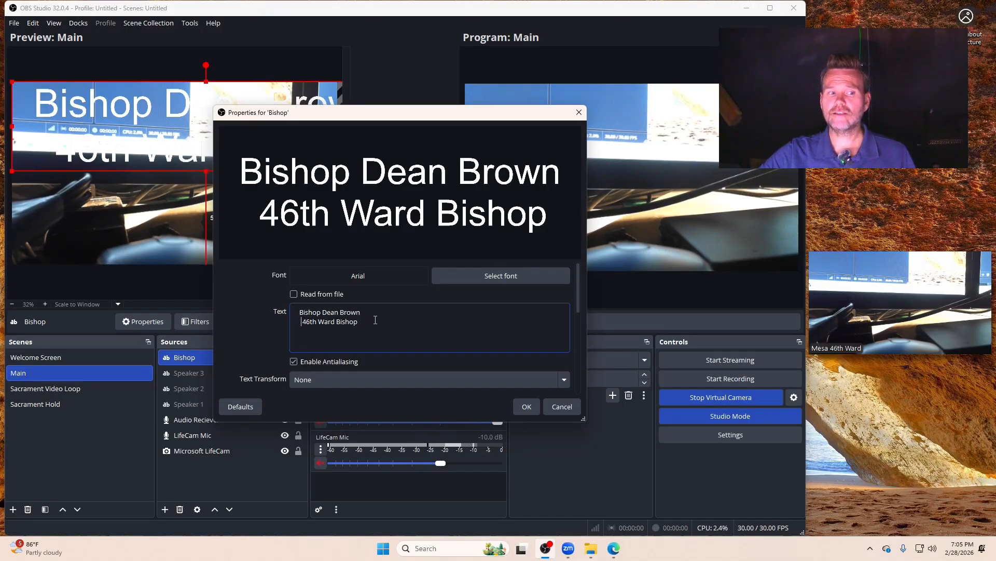
# Step: Set the background opacity of the Bishop text to 71% and accept its properties
pyautogui.scroll(-2, 383, 321)
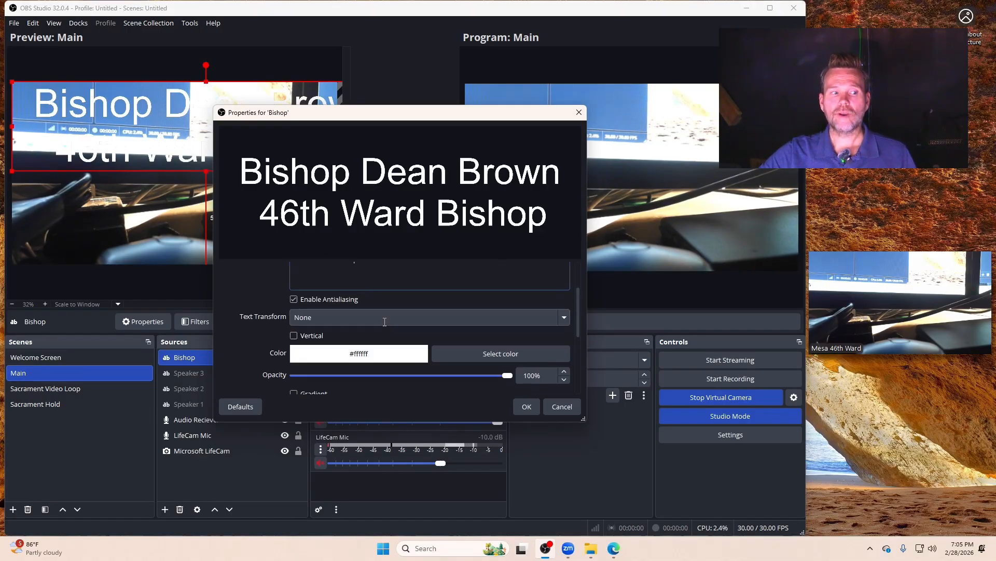
pyautogui.scroll(-2, 244, 345)
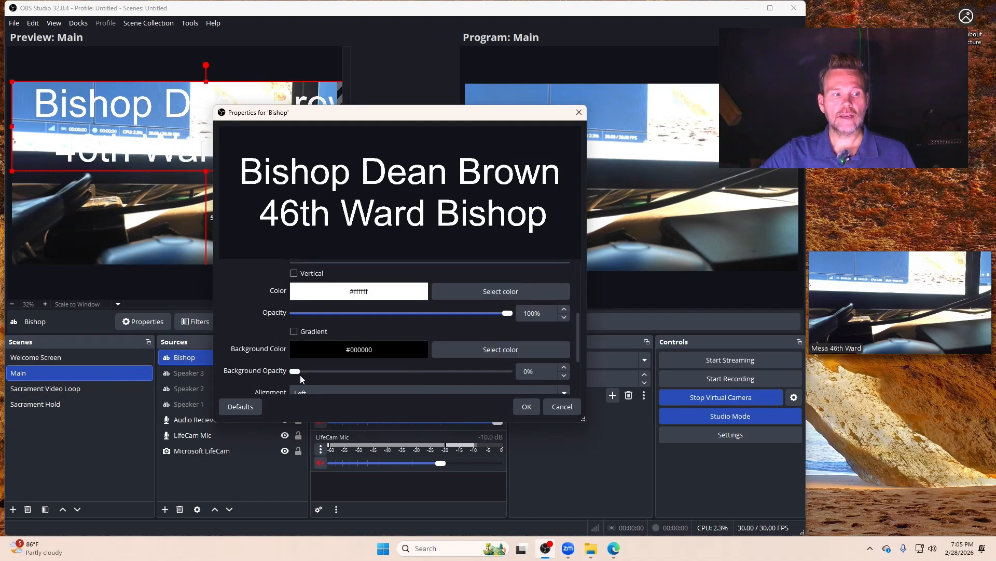
pyautogui.moveTo(301, 371); pyautogui.dragTo(448, 375)
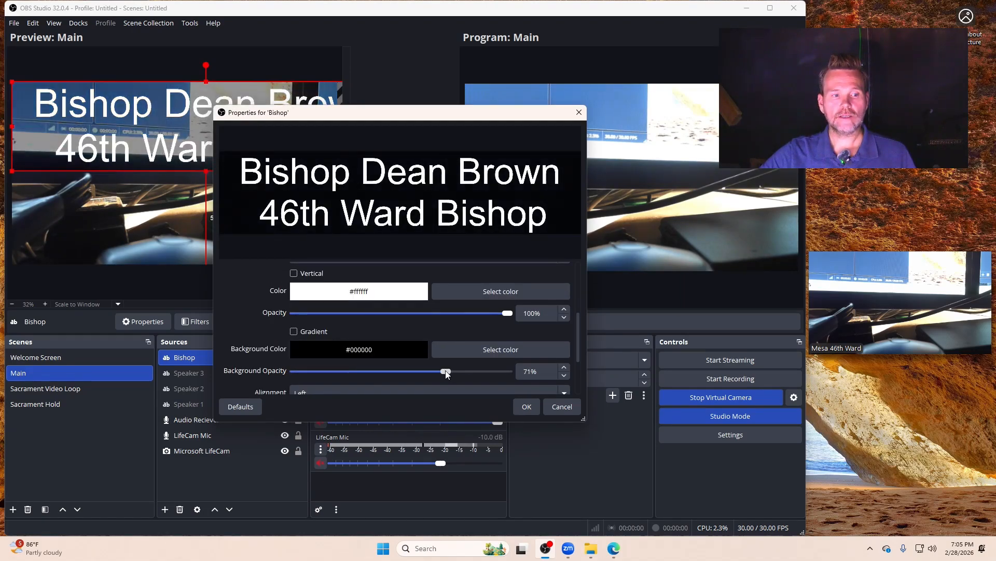
pyautogui.click(526, 407)
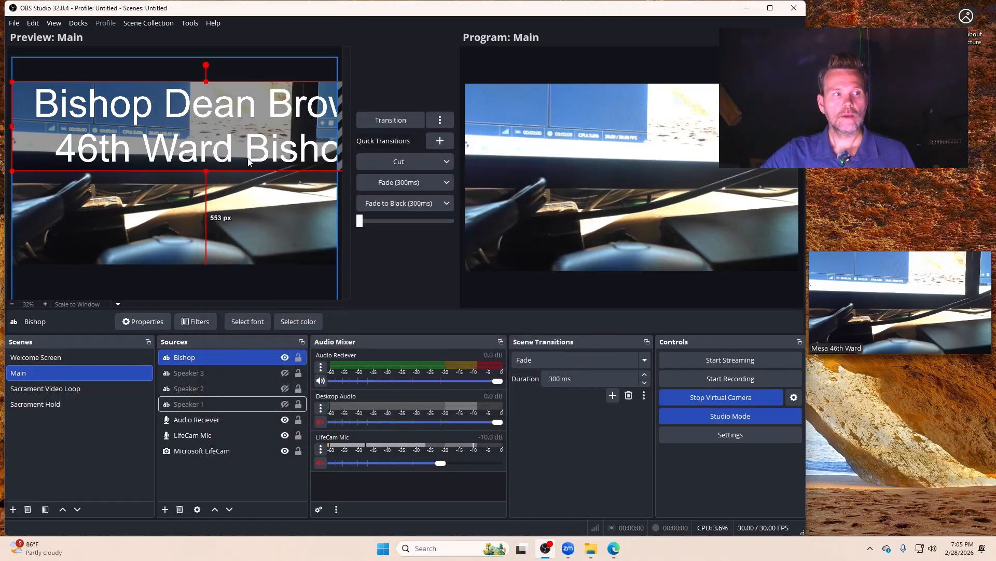
# Step: Shrink the two-line Bishop text and centre it horizontally about 89 px above the frame's bottom edge
pyautogui.click(241, 141)
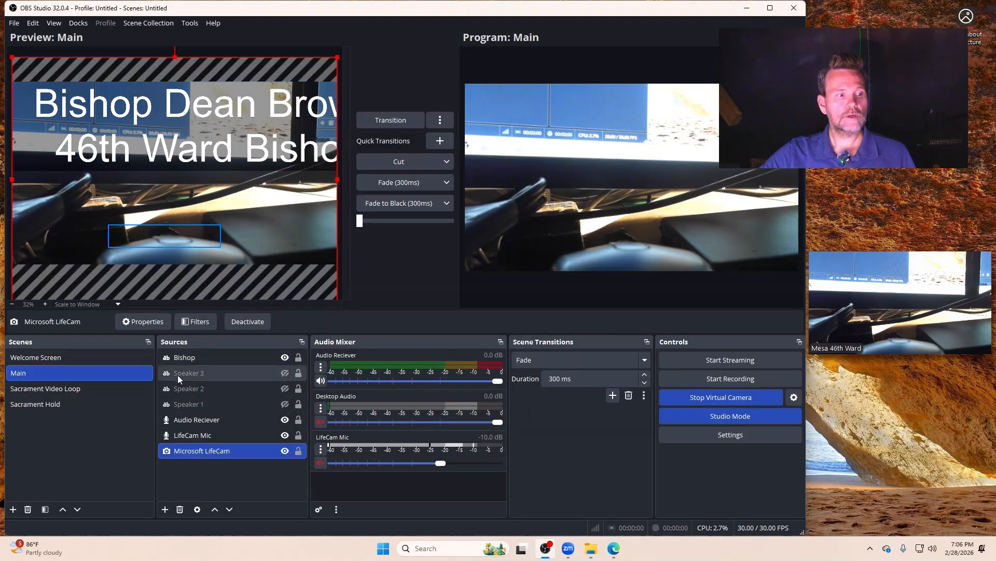
pyautogui.click(178, 360)
pyautogui.moveTo(11, 83); pyautogui.dragTo(224, 129)
pyautogui.moveTo(315, 154); pyautogui.dragTo(174, 227)
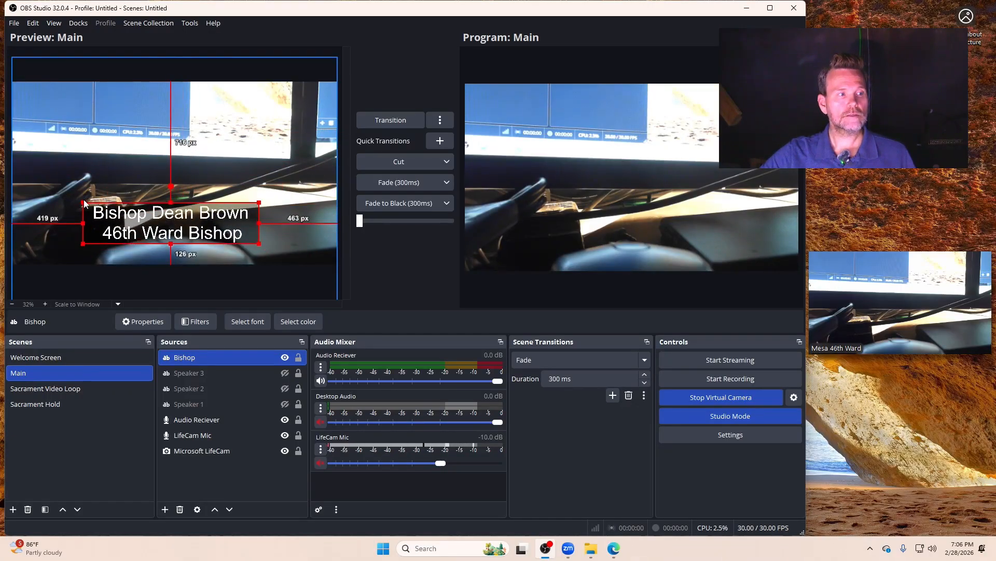
pyautogui.moveTo(84, 203); pyautogui.dragTo(137, 234)
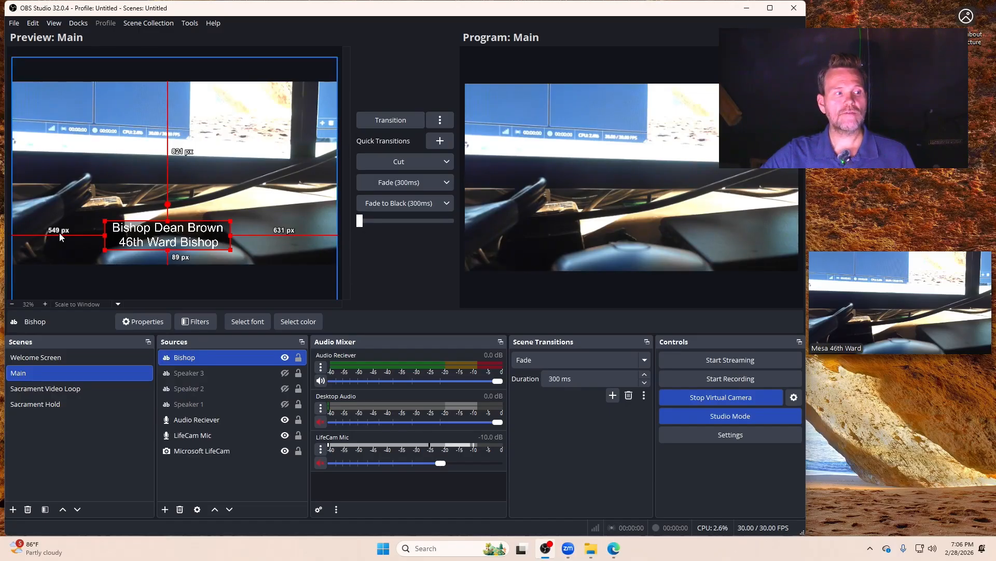
pyautogui.moveTo(170, 235); pyautogui.dragTo(176, 235)
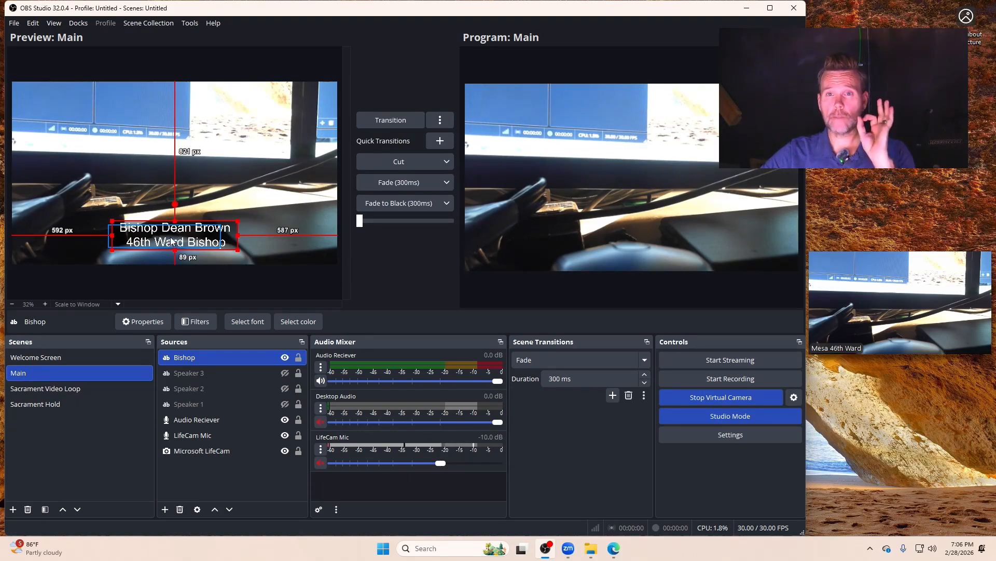
pyautogui.click(197, 273)
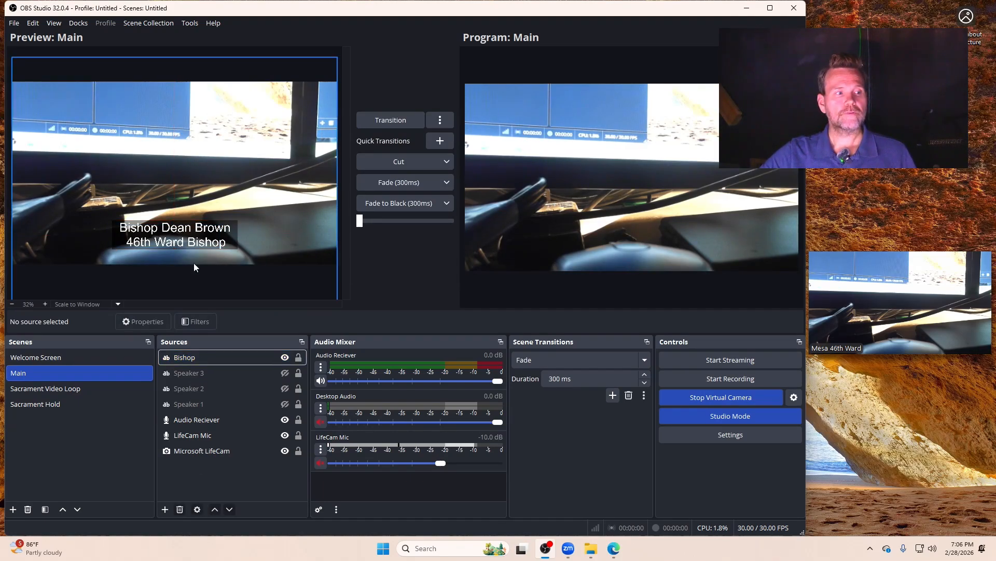
# Step: Hide the Bishop text source in the Main scene
pyautogui.click(285, 357)
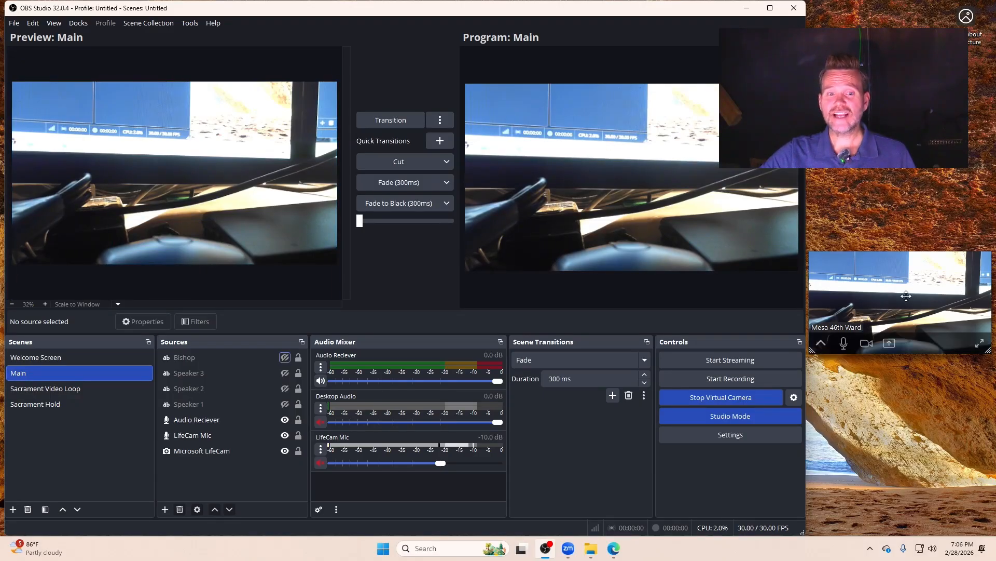
pyautogui.moveTo(906, 291)
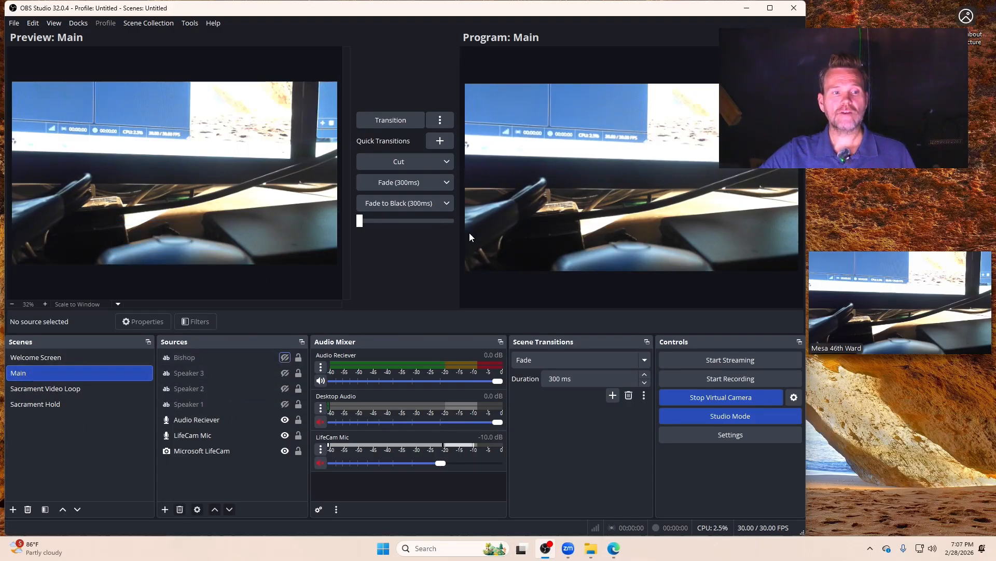
pyautogui.moveTo(862, 294)
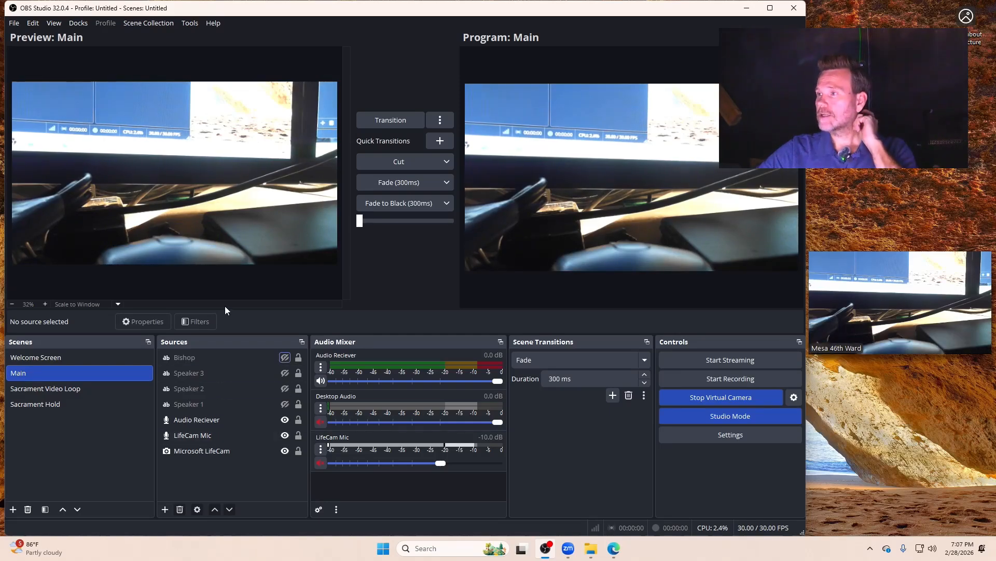
# Step: Show the Bishop text source in the Main scene and transition the preview to the program output
pyautogui.click(285, 357)
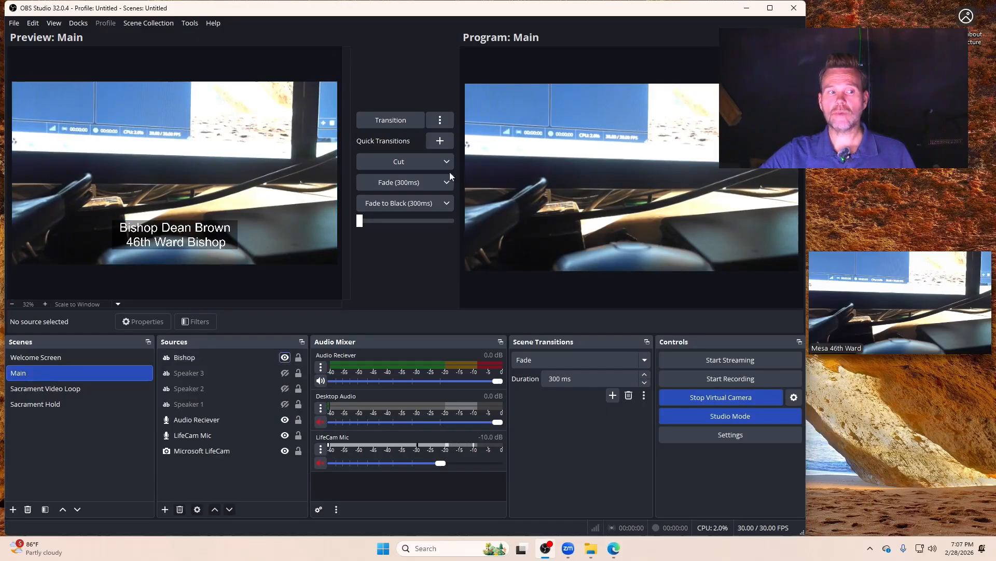
pyautogui.click(396, 119)
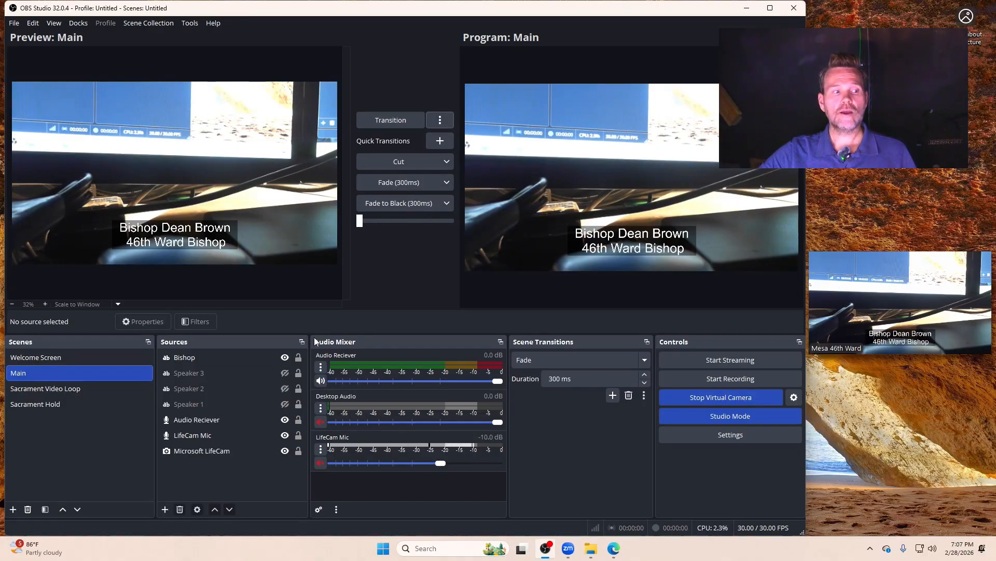
# Step: Hide the Bishop text source in the Main scene and transition the clean preview to the program output
pyautogui.click(285, 357)
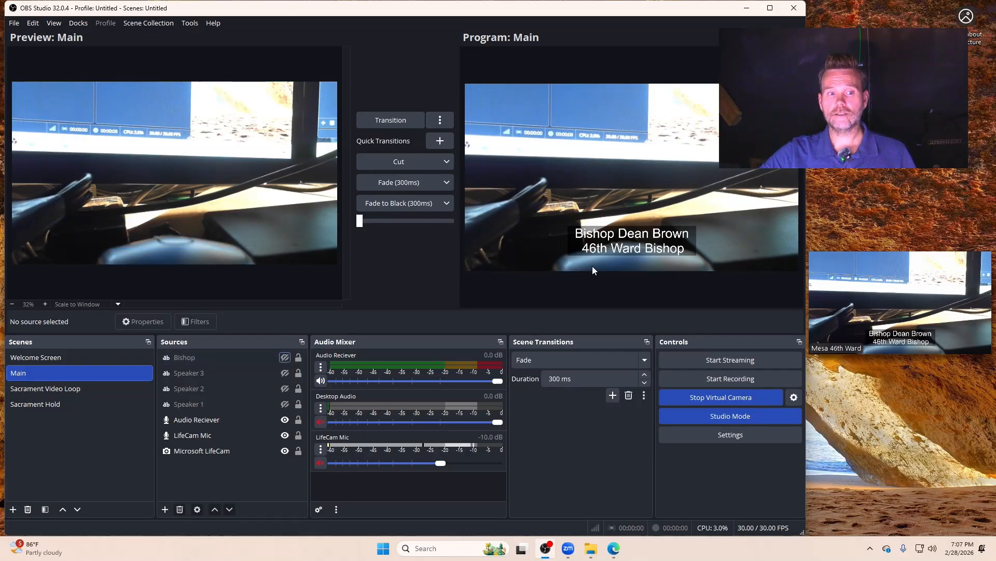
pyautogui.click(389, 120)
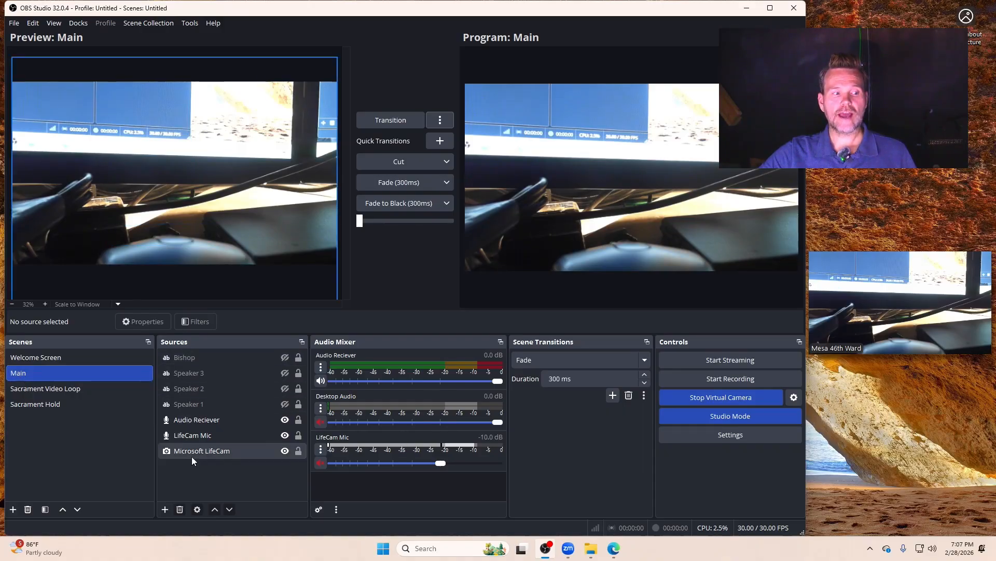
# Step: Duplicate the Main scene as a new scene named Main 2
pyautogui.rightClick(23, 373)
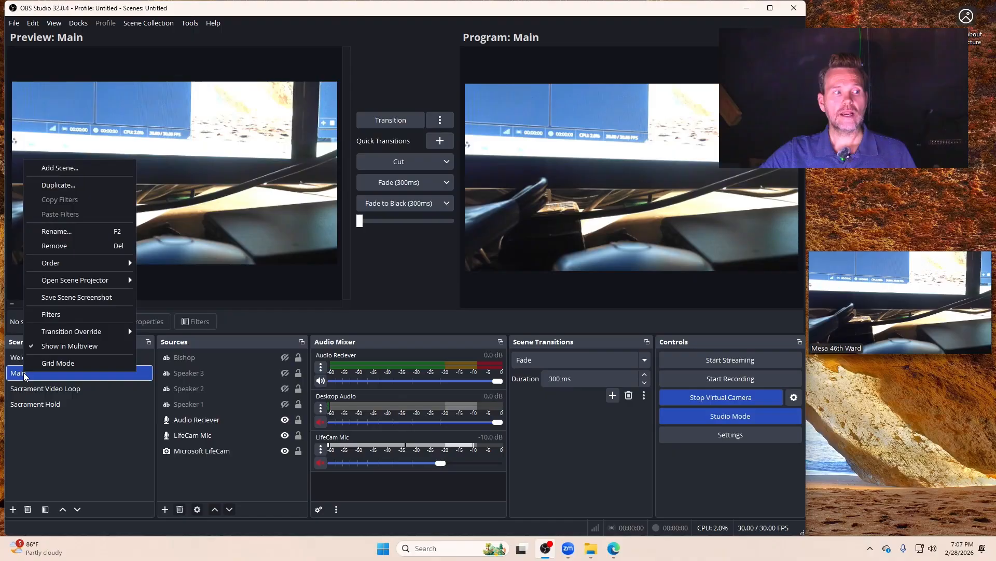
pyautogui.click(57, 184)
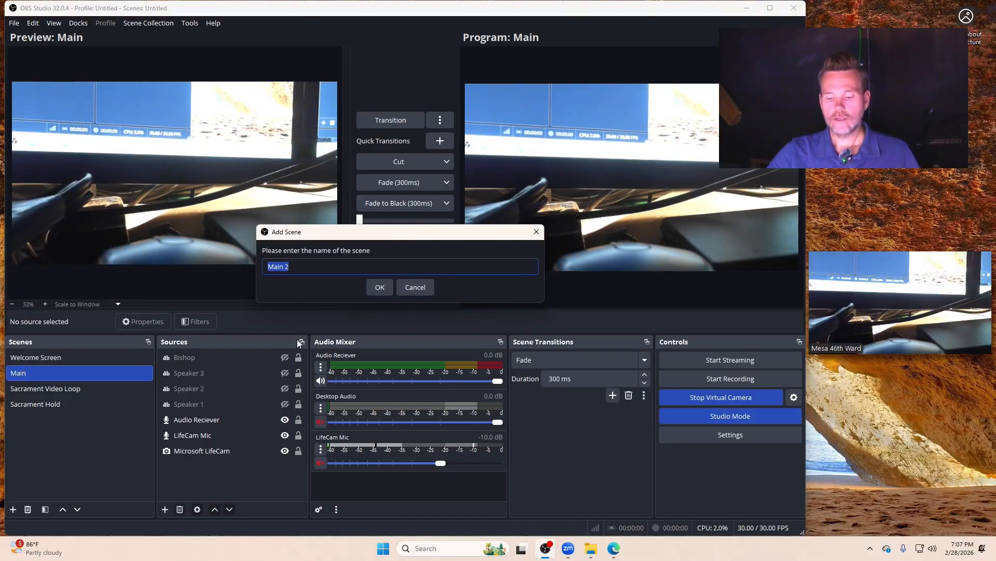
pyautogui.click(379, 287)
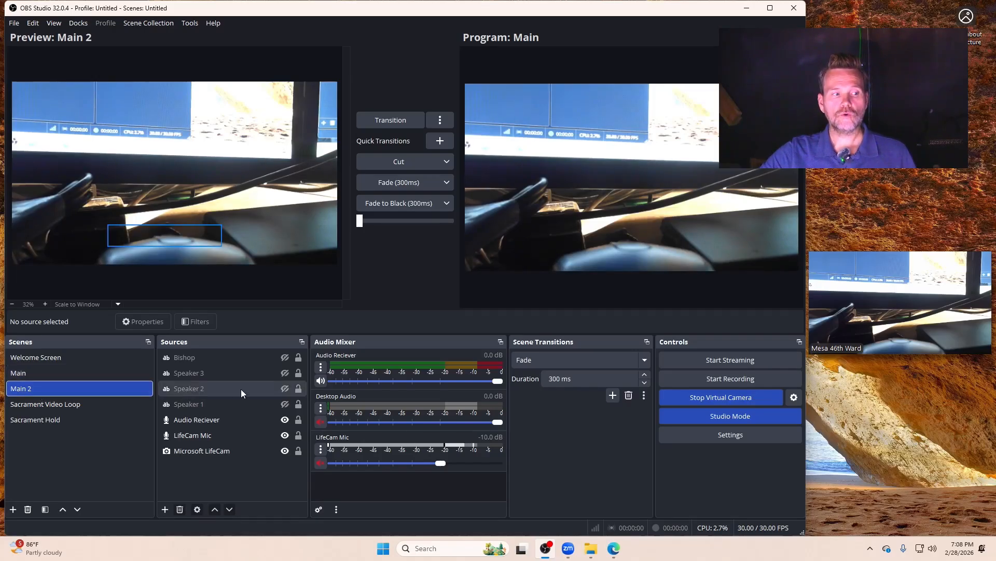
# Step: Show the Bishop text source in Main 2, and transition the program output to Main 2 and back to Main twice
pyautogui.click(285, 357)
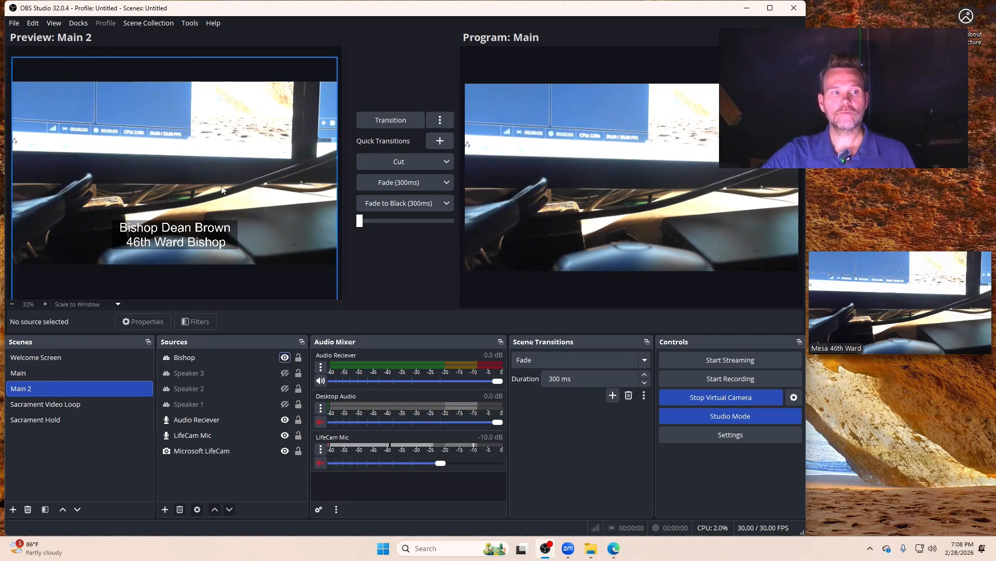
pyautogui.click(402, 120)
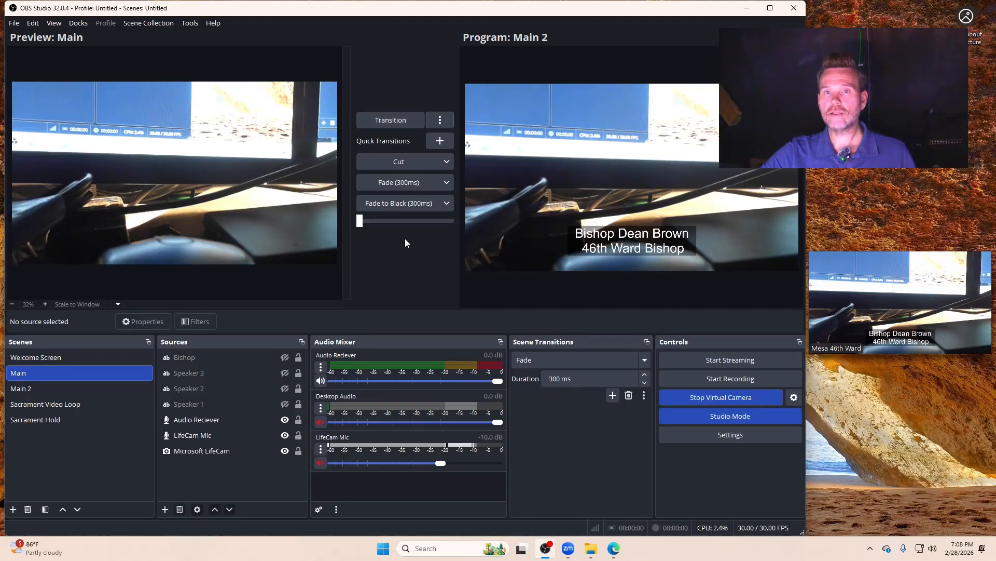
pyautogui.click(388, 120)
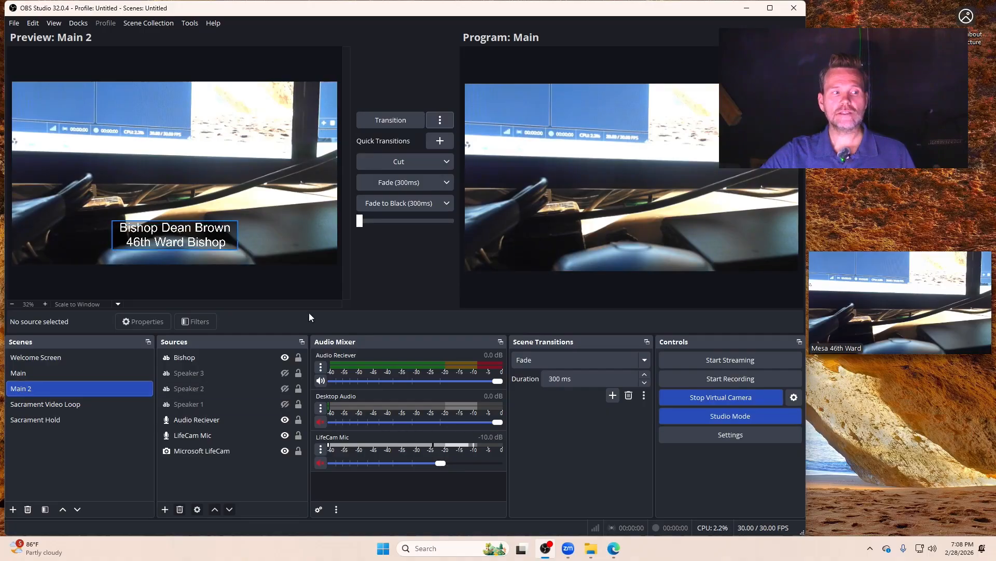
pyautogui.click(389, 118)
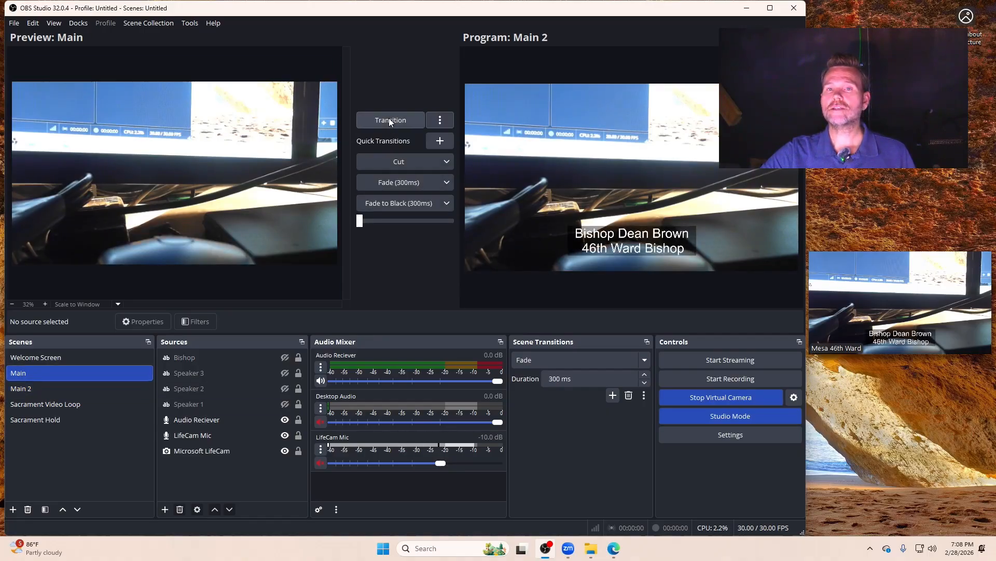
pyautogui.click(388, 118)
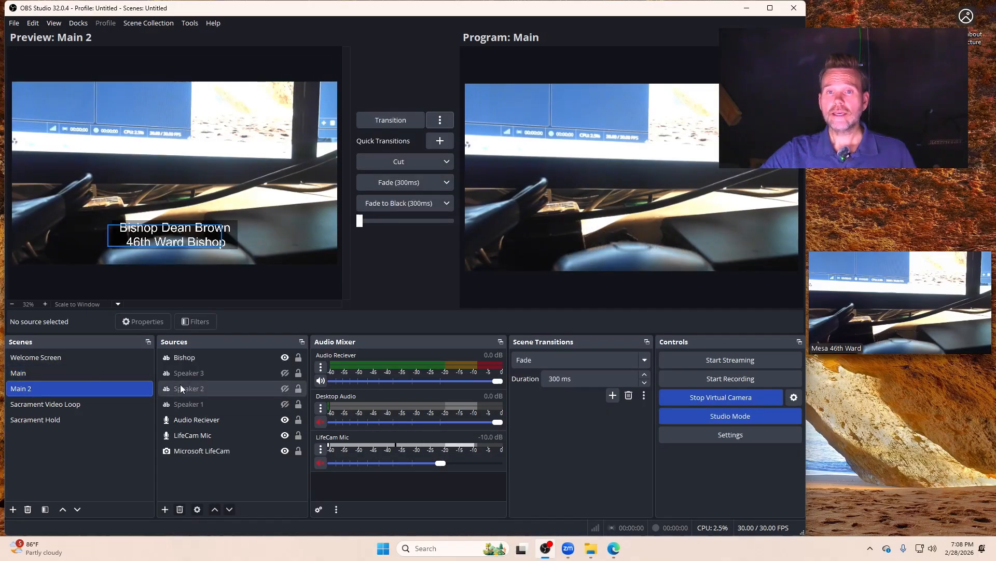
# Step: Compare the Main and Main 2 scenes in the preview, and hide the Bishop text source in Main 2
pyautogui.click(48, 374)
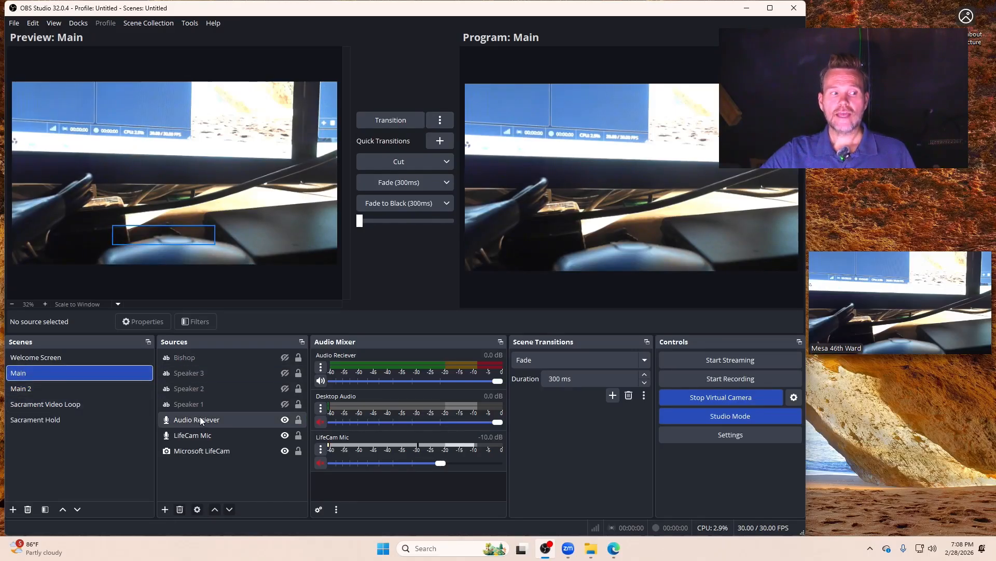
pyautogui.click(23, 390)
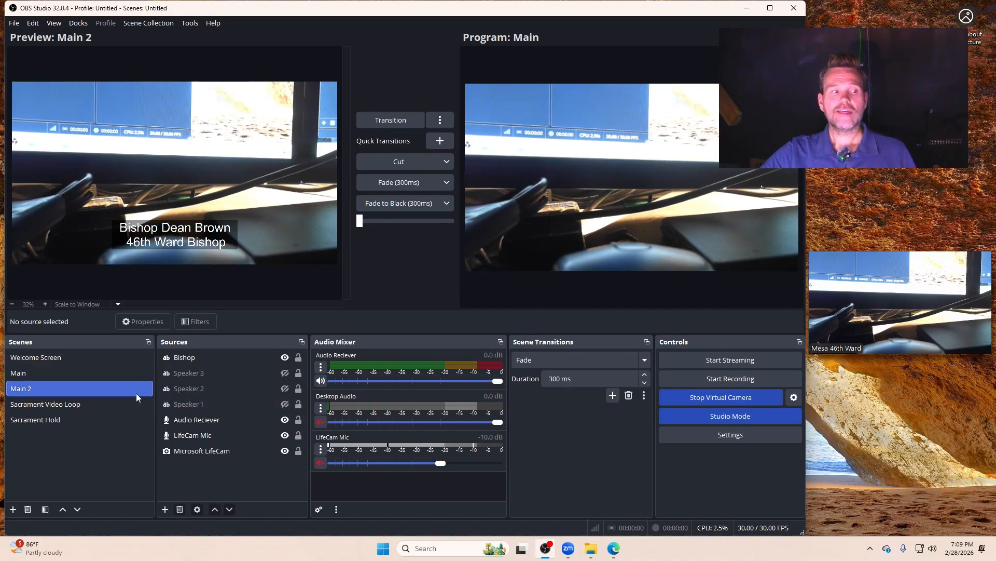
pyautogui.click(285, 357)
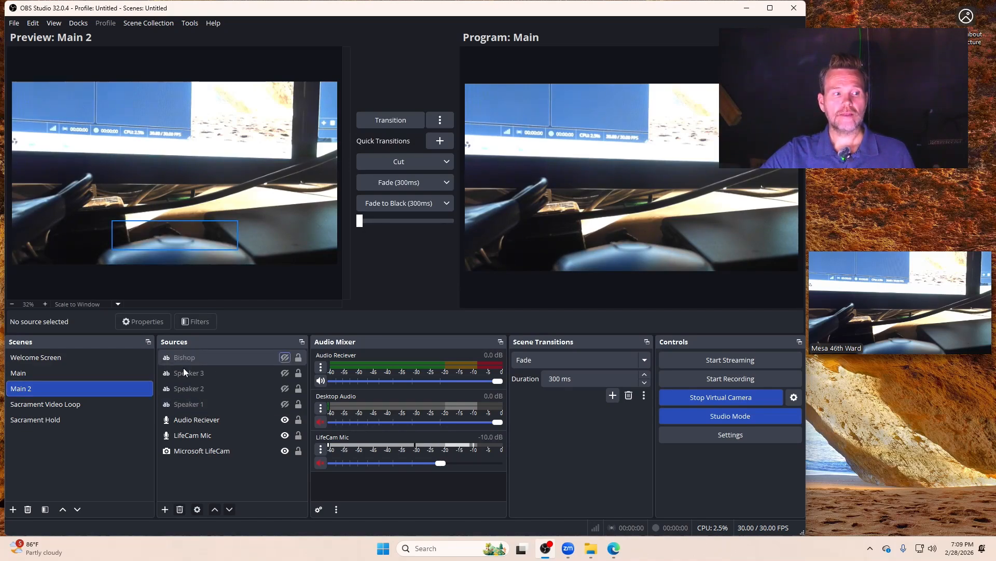
# Step: Replace the Speaker 1 text in Main 2 with the new speaker's full name and accept its properties
pyautogui.doubleClick(196, 409)
pyautogui.click(300, 313)
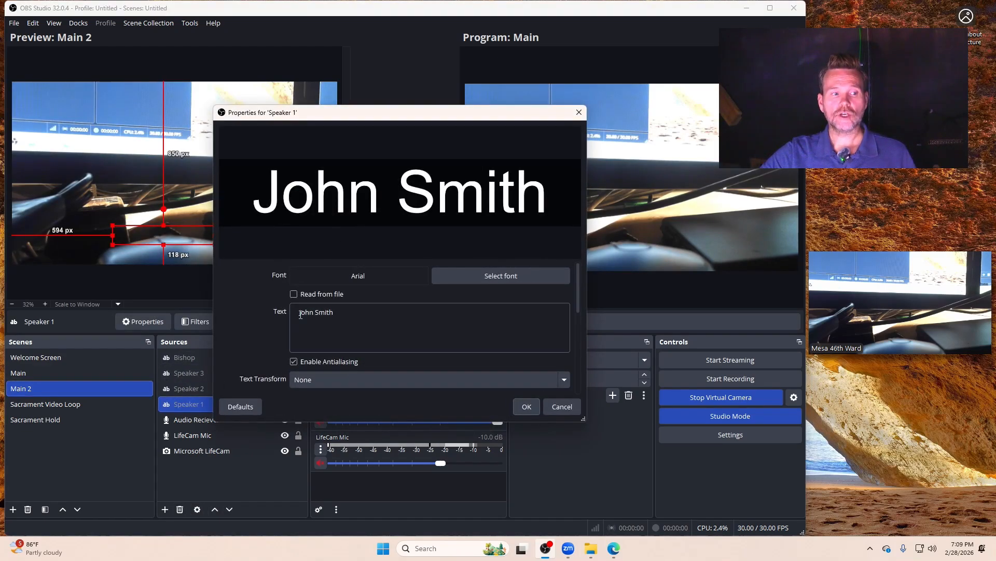
pyautogui.moveTo(333, 315); pyautogui.dragTo(305, 309)
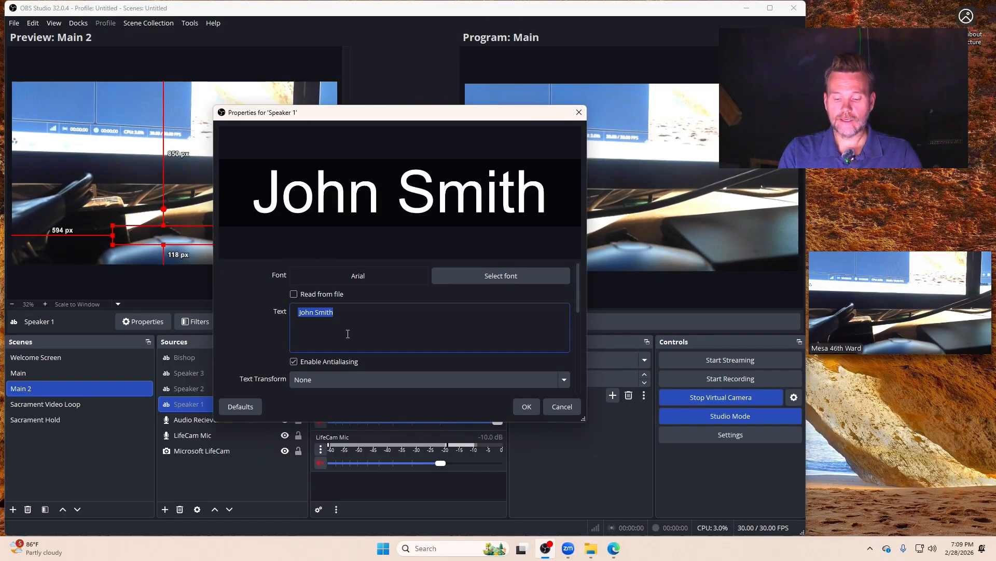
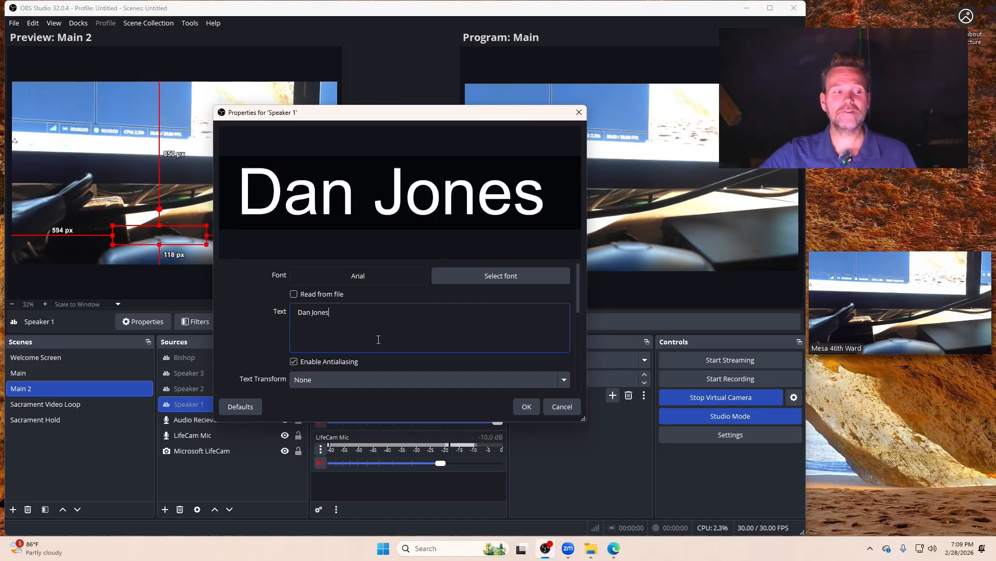
pyautogui.click(527, 408)
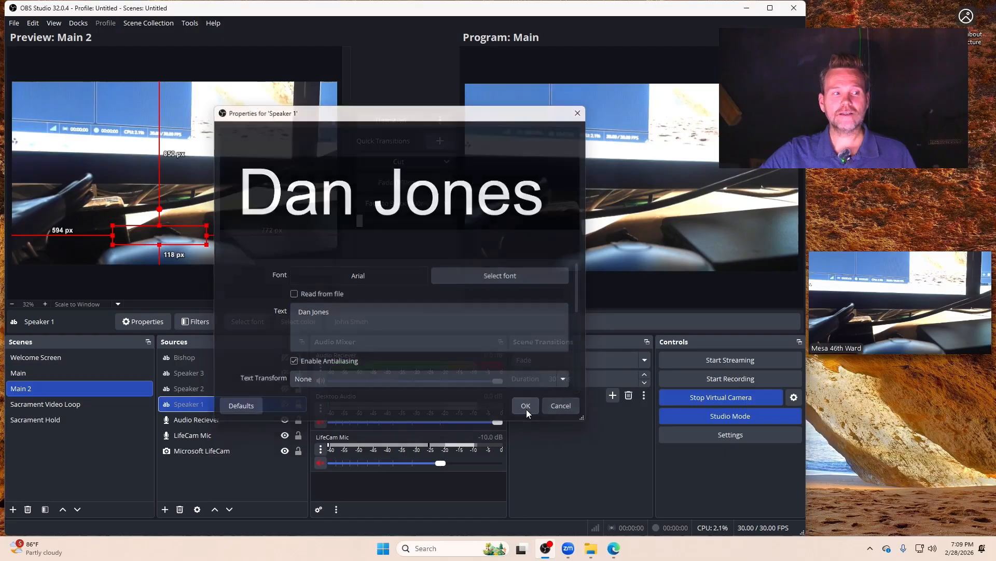
# Step: Show the Speaker 1 text source in Main 2 and centre it horizontally in the frame
pyautogui.click(285, 404)
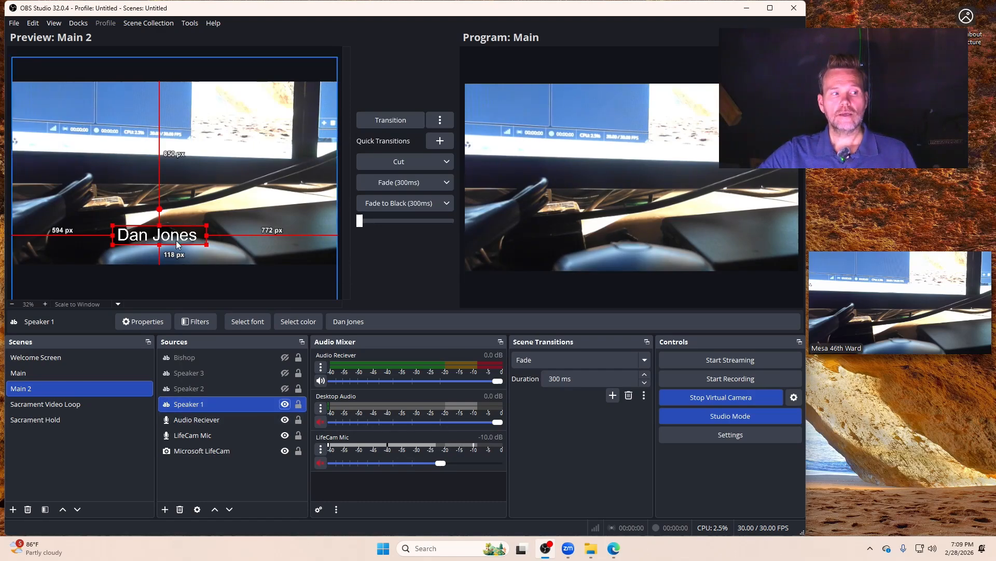
pyautogui.rightClick(190, 408)
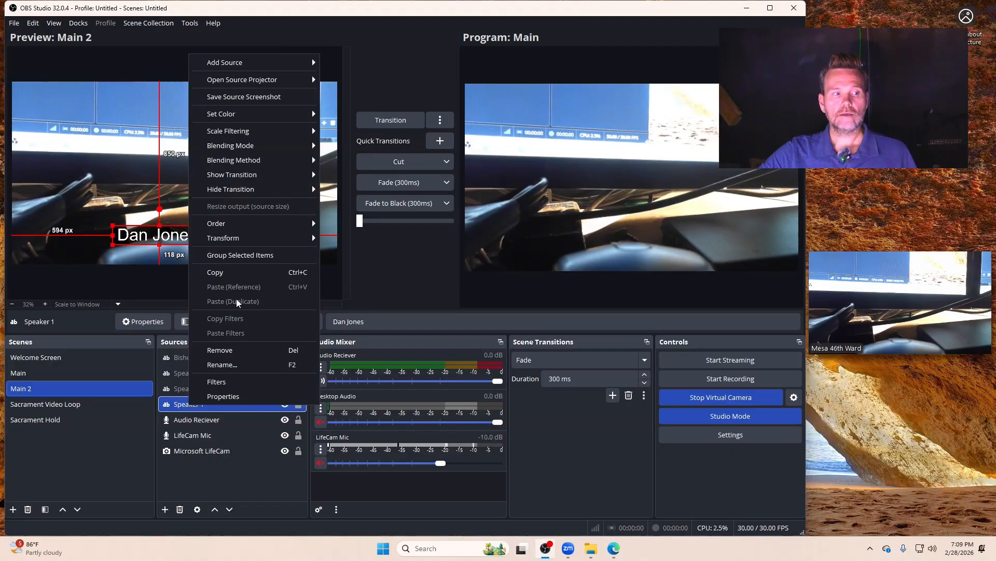
pyautogui.moveTo(248, 239)
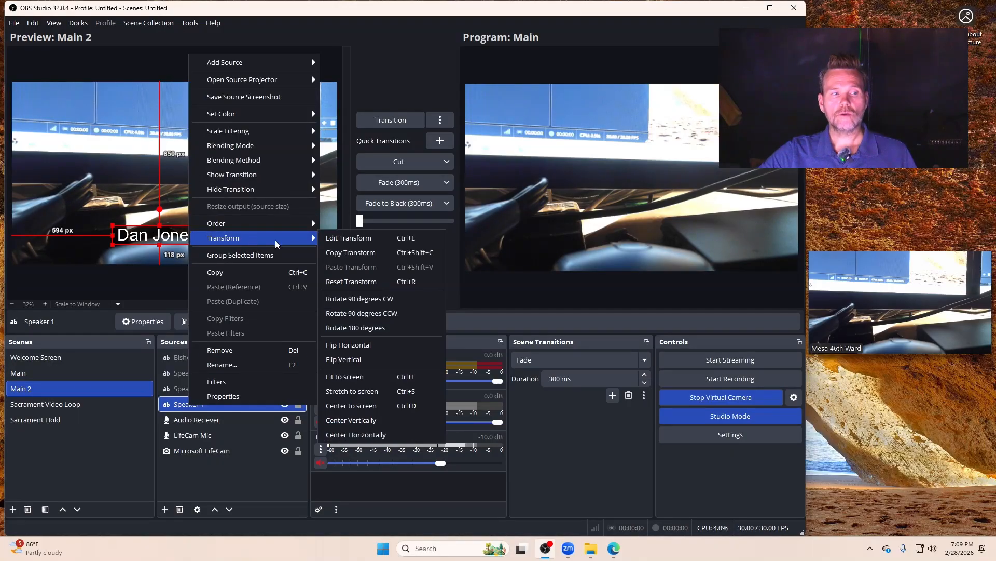
pyautogui.click(353, 434)
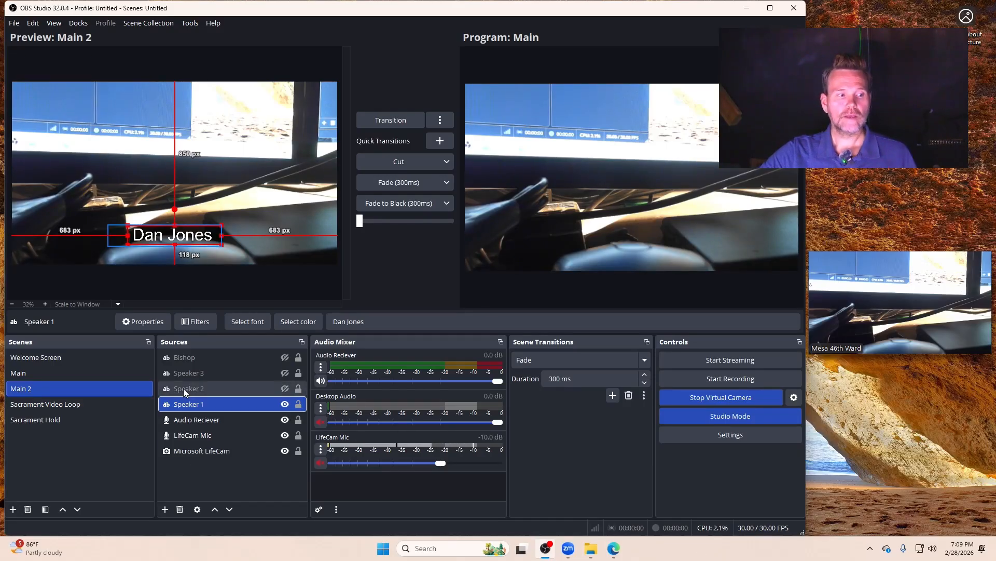
# Step: Hide the Speaker 1 text in Main 2, and show it in Main to compare the two scenes
pyautogui.click(284, 404)
pyautogui.click(31, 374)
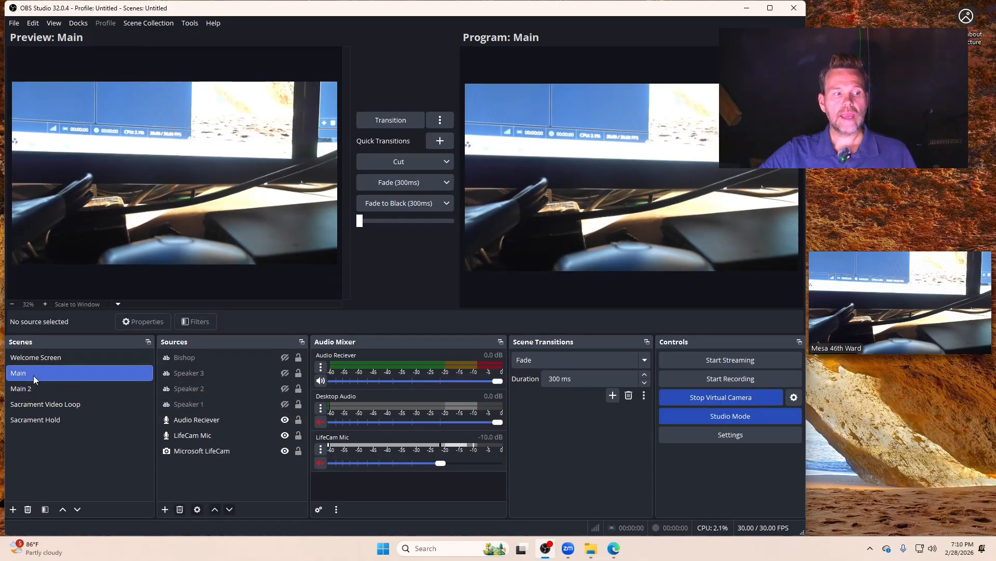
pyautogui.click(284, 404)
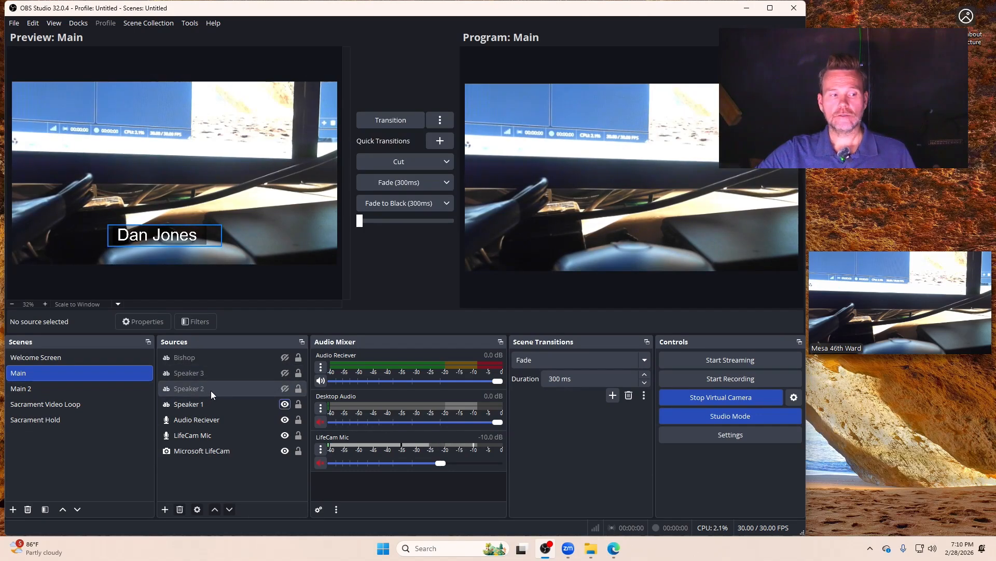
pyautogui.click(44, 388)
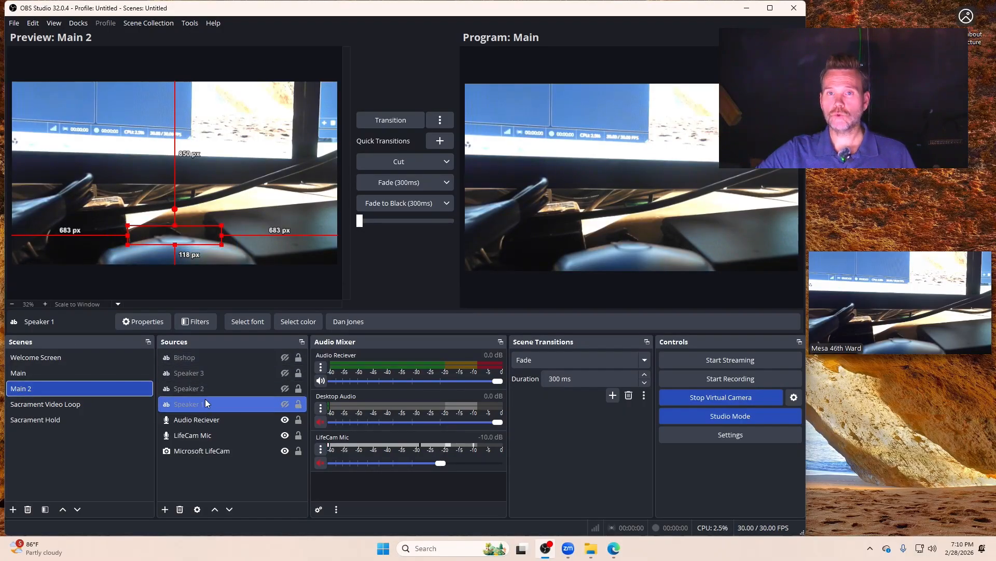
# Step: Remove the Speaker 1, Speaker 2 and Speaker 3 text sources from the Main scene
pyautogui.click(36, 373)
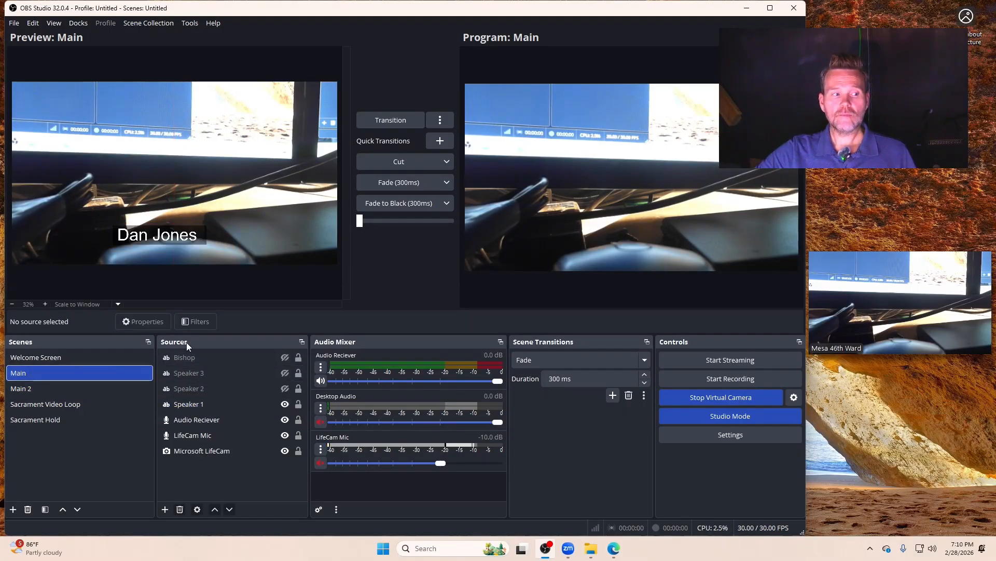
pyautogui.click(198, 405)
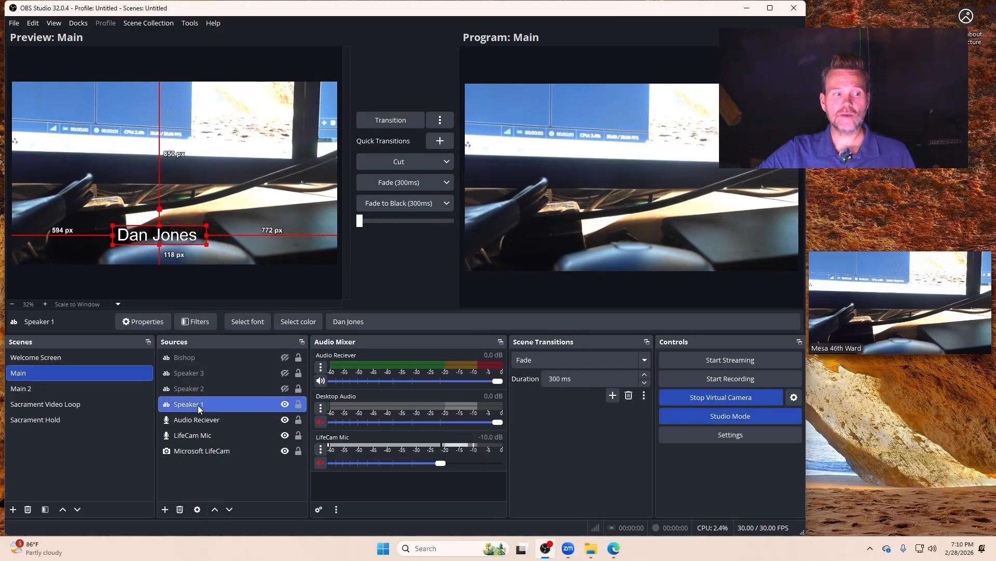
pyautogui.click(180, 510)
pyautogui.click(426, 286)
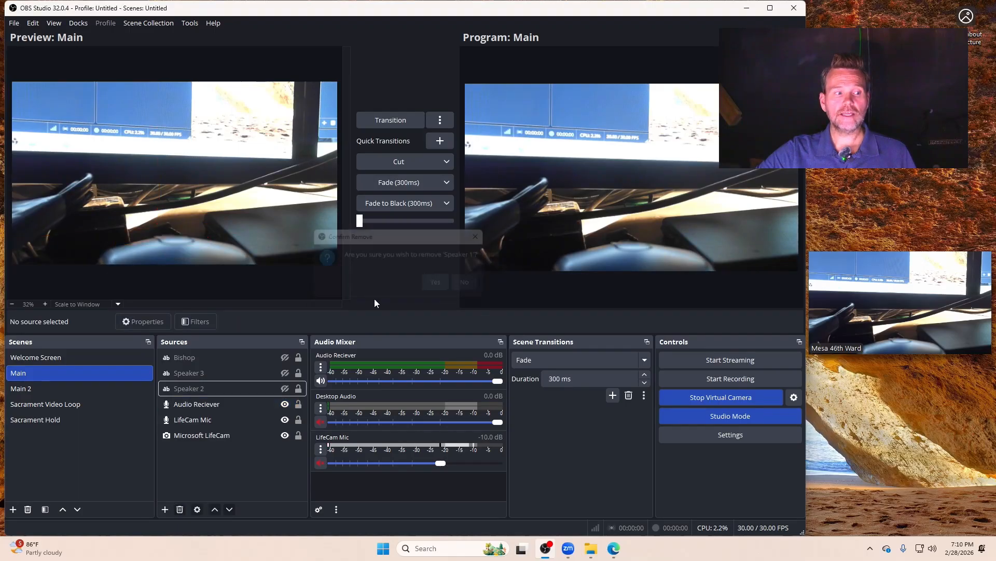
pyautogui.click(192, 389)
pyautogui.click(180, 509)
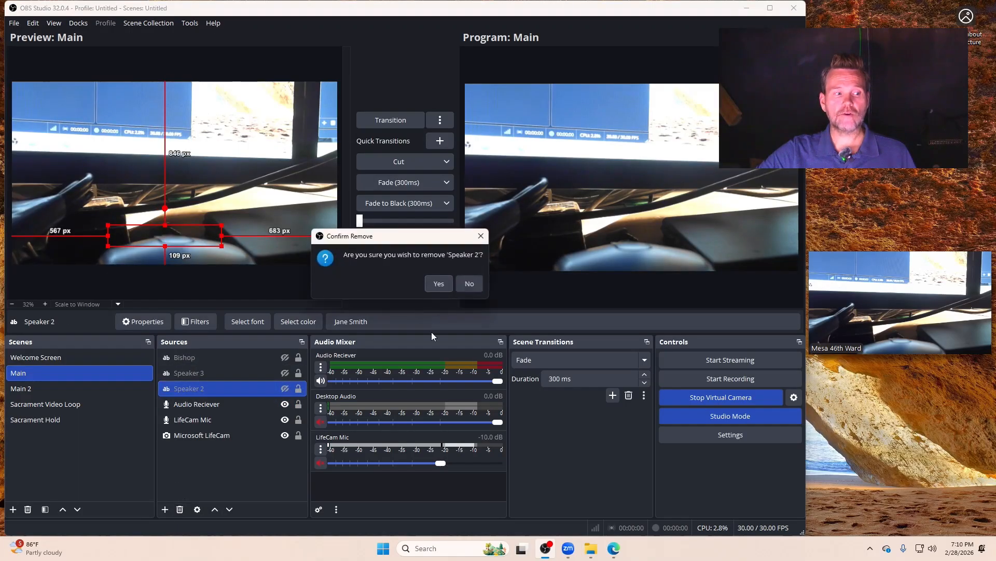
pyautogui.click(426, 286)
pyautogui.click(176, 373)
pyautogui.click(179, 509)
pyautogui.click(426, 286)
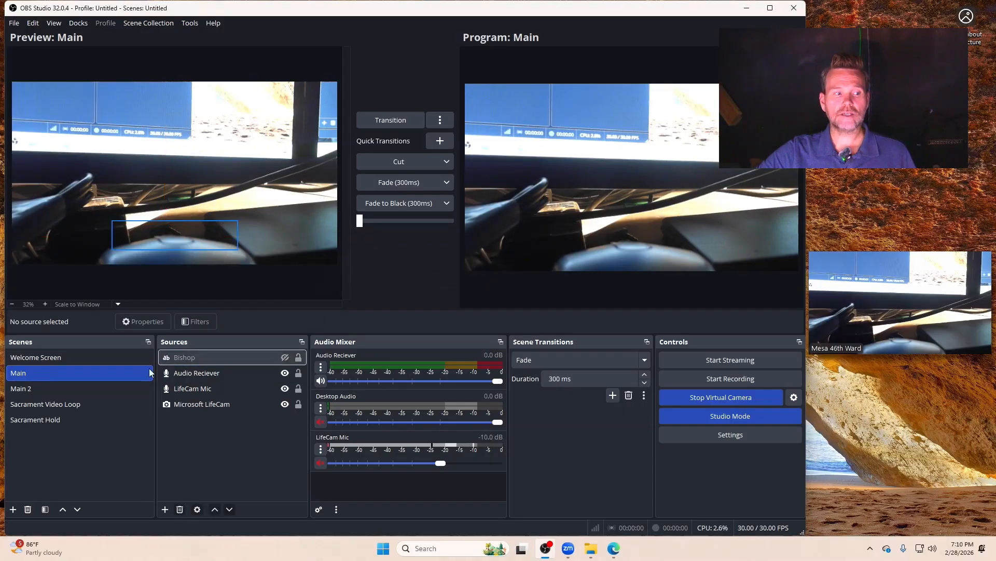
# Step: Show the Speaker 1 text in Main 2, and transition the program output to Main 2 and back to Main
pyautogui.click(40, 389)
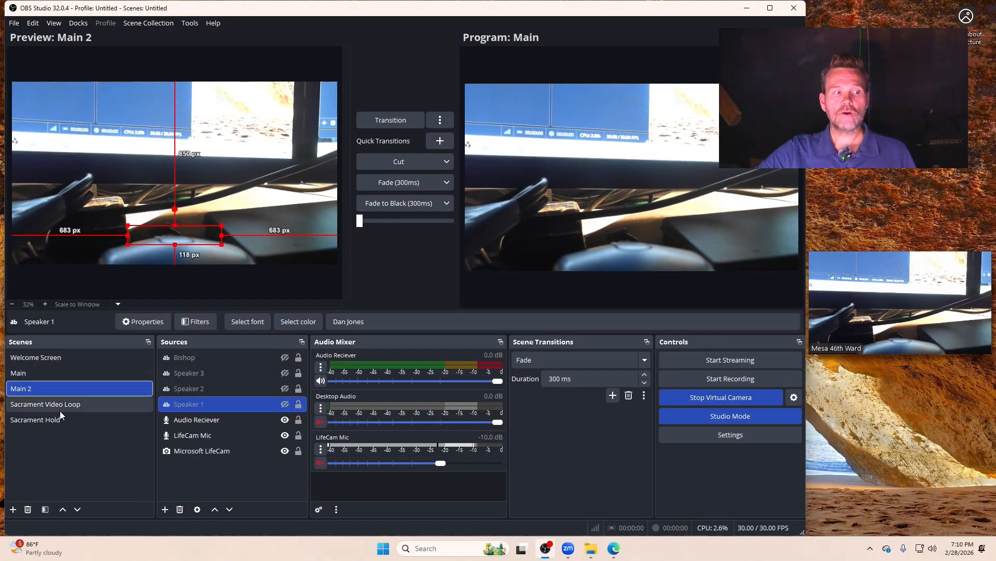
pyautogui.click(285, 404)
pyautogui.click(400, 115)
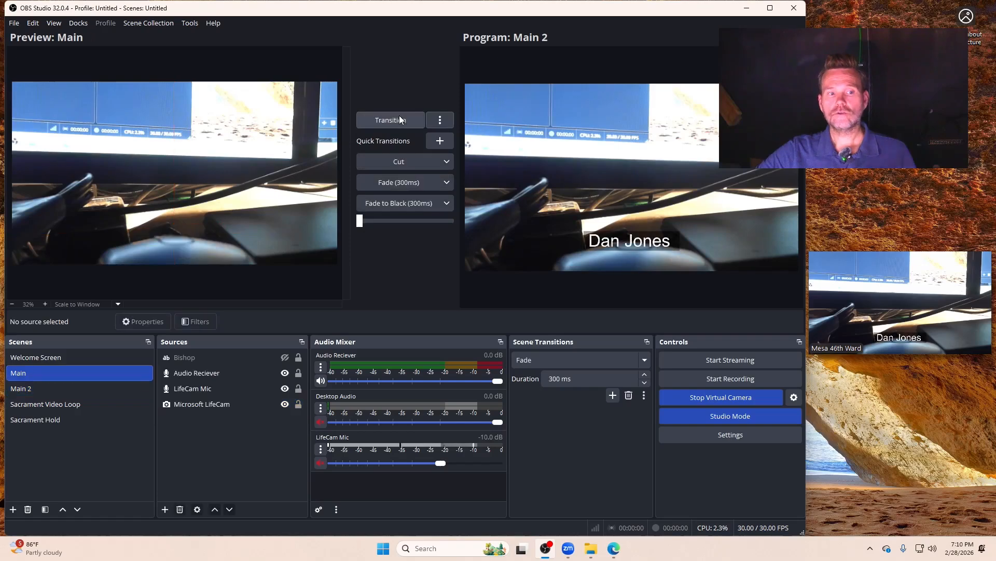
pyautogui.click(399, 119)
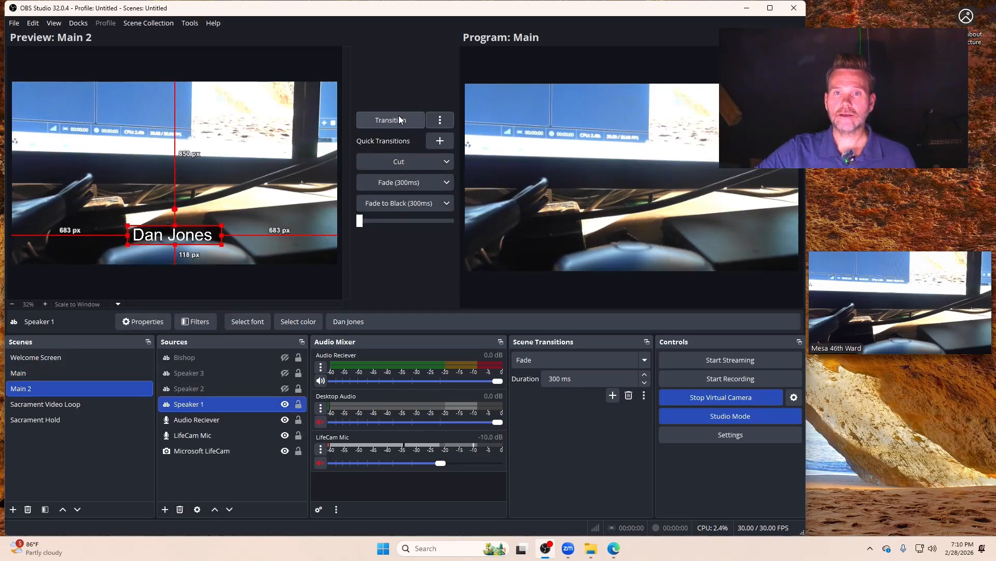
pyautogui.click(12, 374)
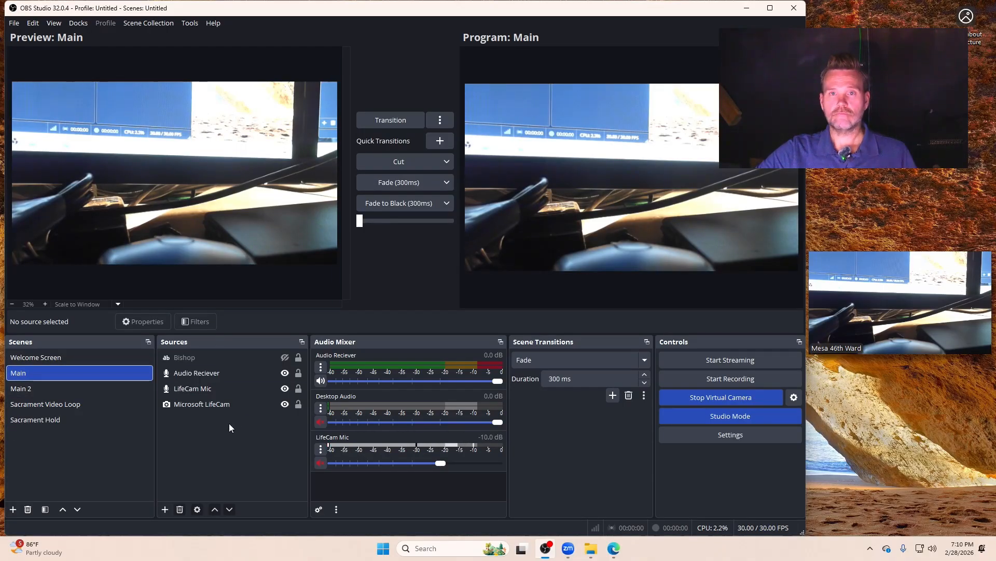
pyautogui.click(39, 385)
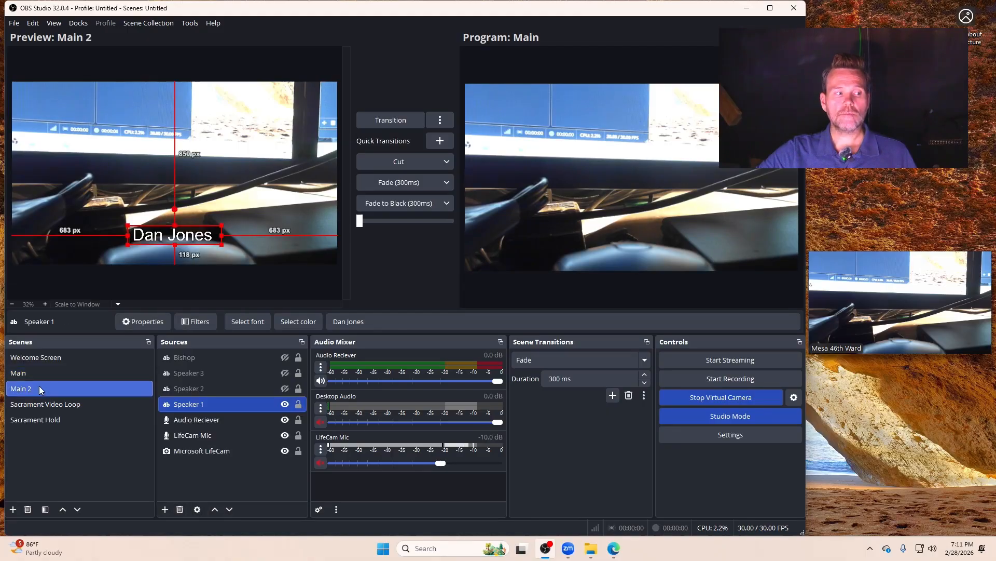
# Step: Add a new text source named First counselor to the Main 2 scene
pyautogui.click(51, 377)
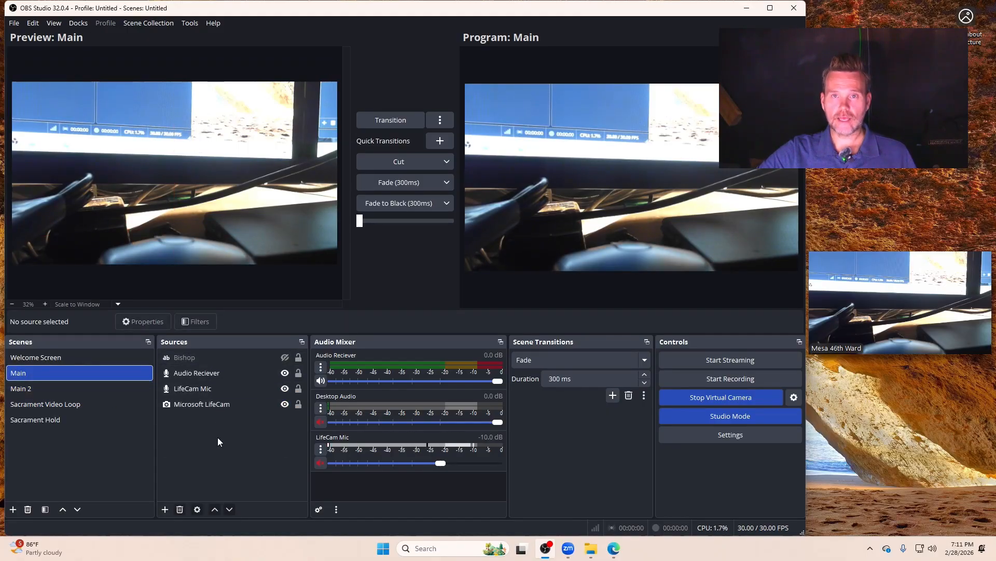
pyautogui.click(41, 388)
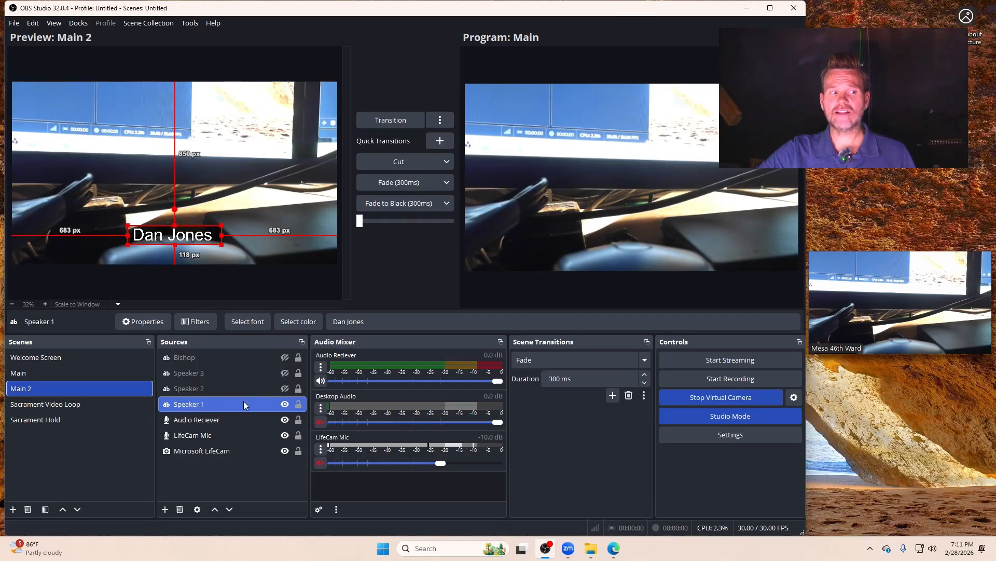
pyautogui.click(194, 359)
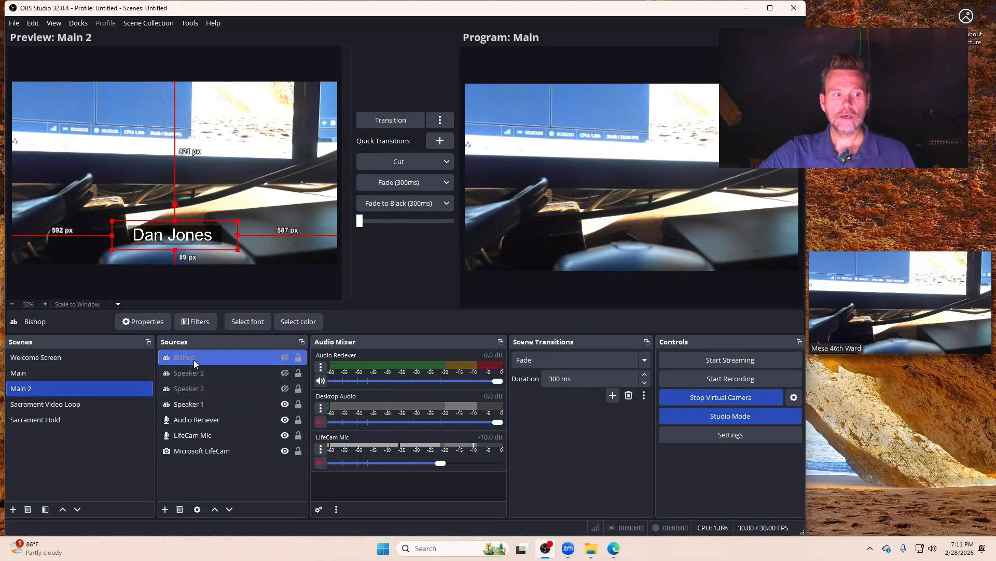
pyautogui.click(165, 510)
pyautogui.click(221, 420)
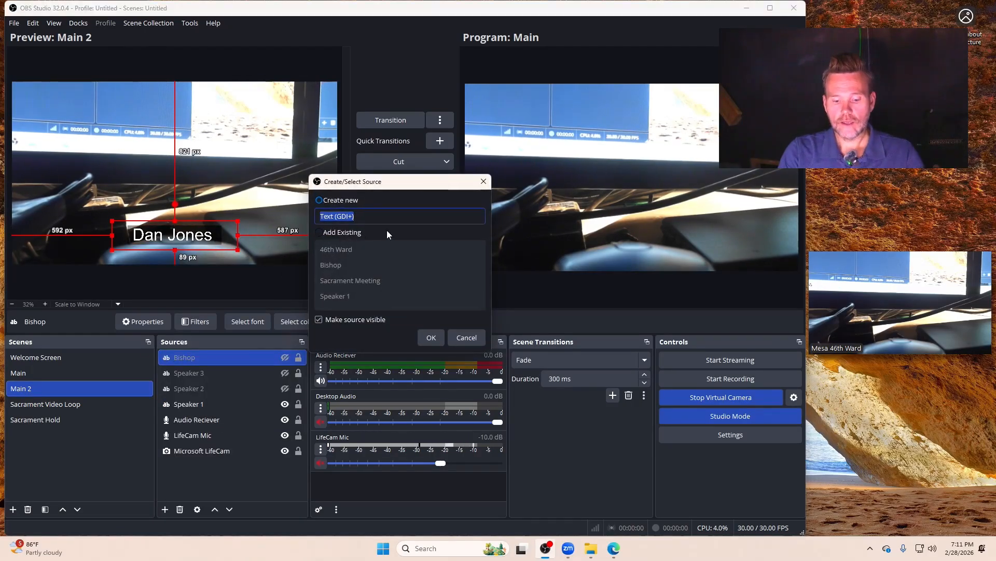
pyautogui.write('First counselor')
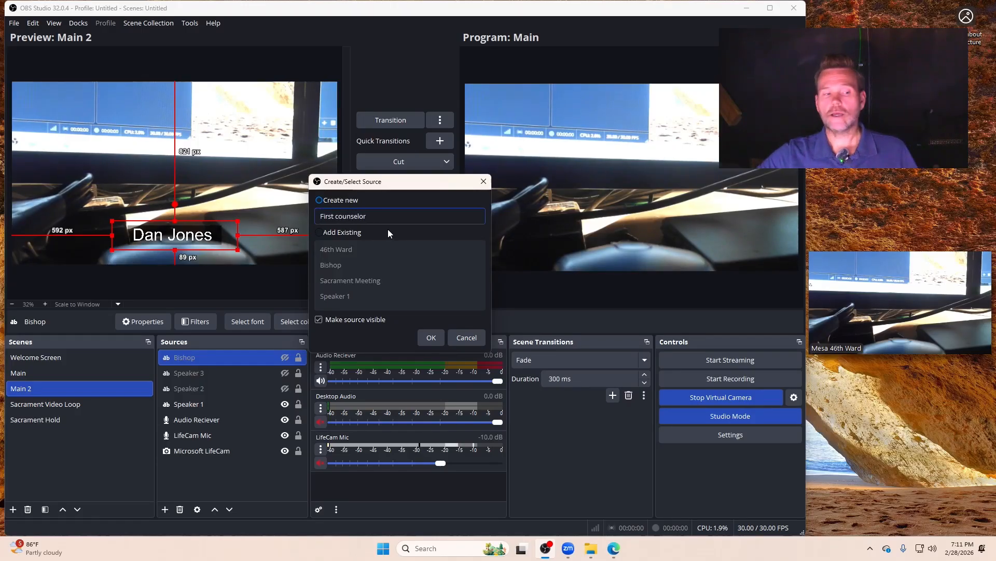
pyautogui.click(429, 338)
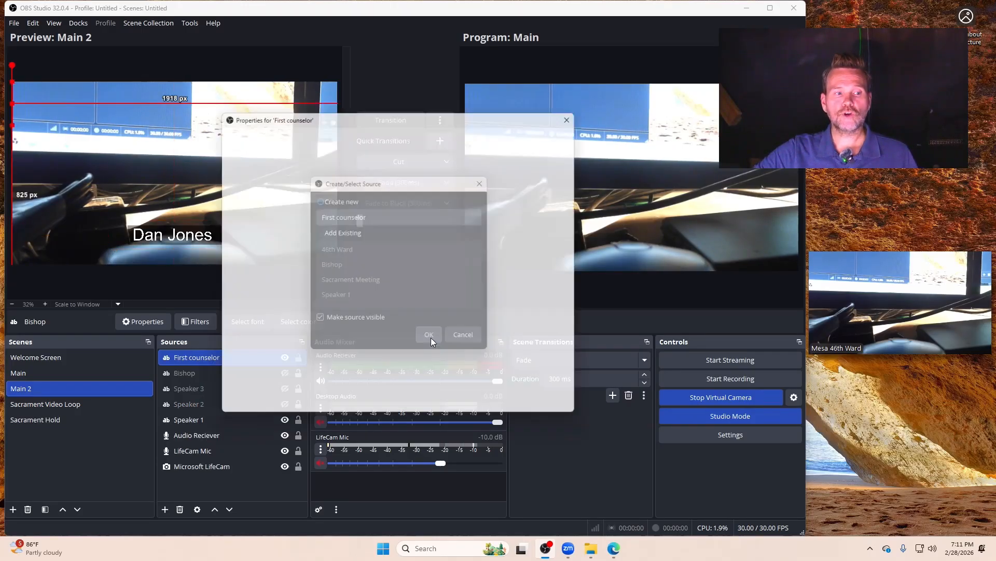
# Step: Enter the counselor's full name as the source's text, with "1st Counselor 46th Ward" on a second line and the name centred above it
pyautogui.click(383, 329)
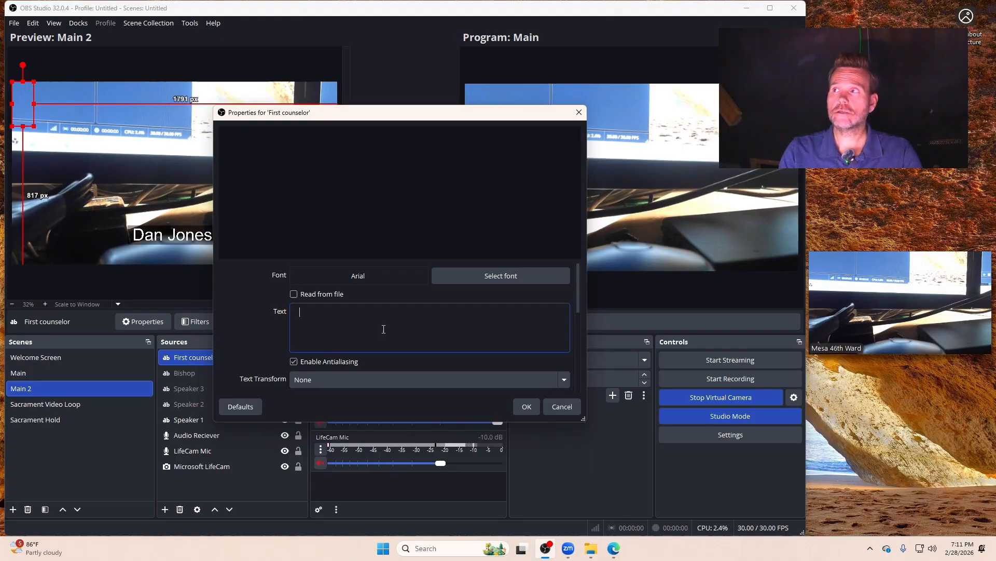
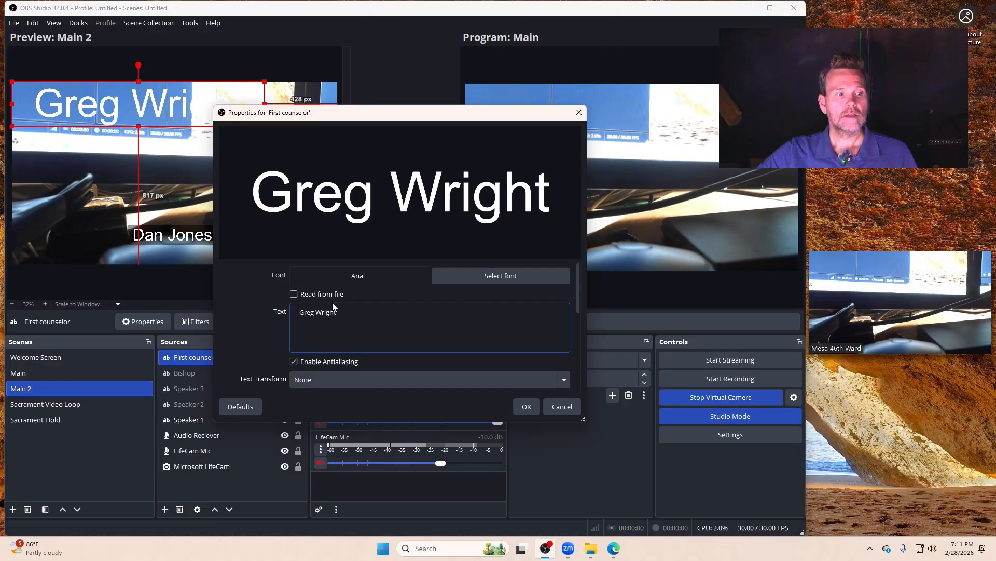
pyautogui.press('Return')
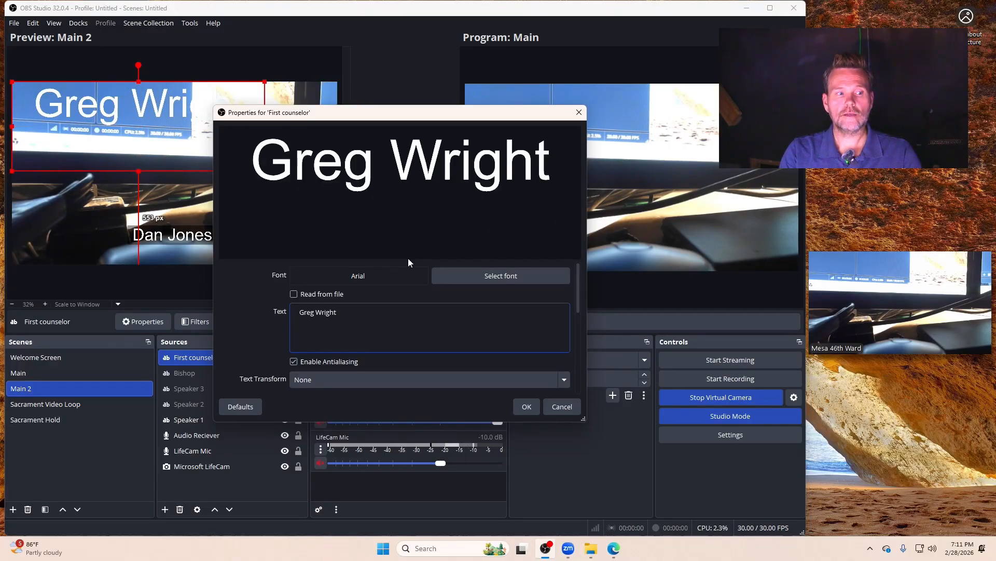
pyautogui.write('1')
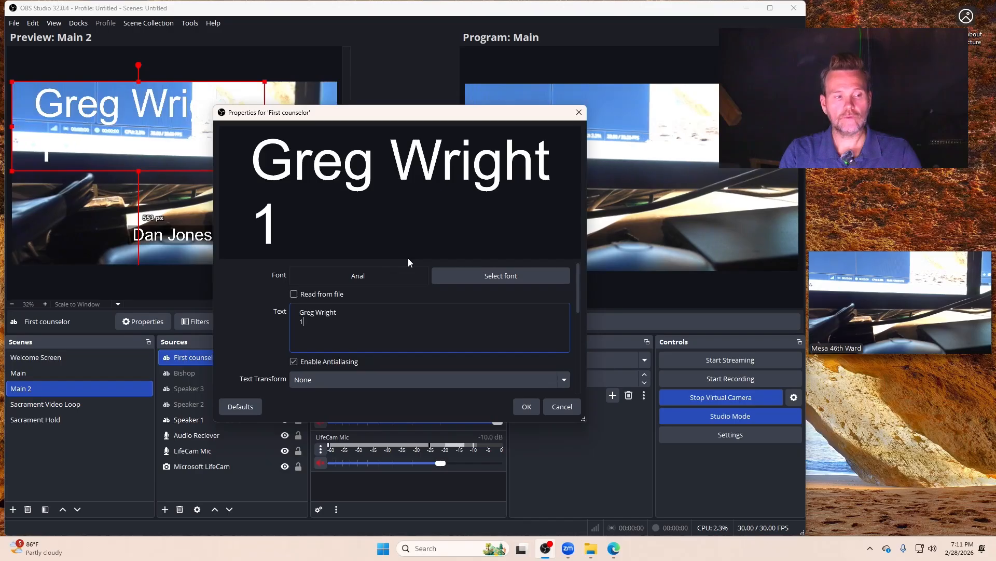
pyautogui.write('st Counselor')
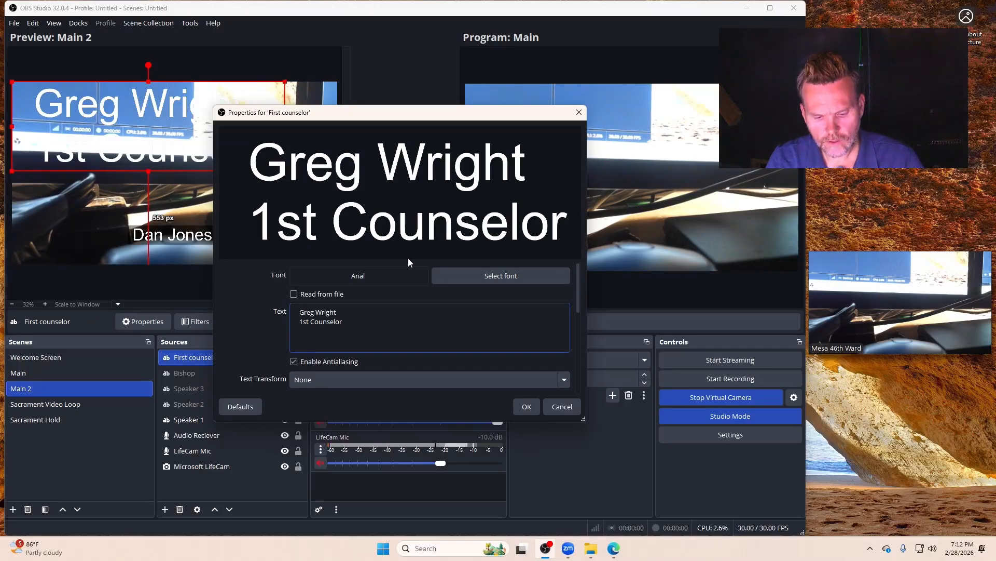
pyautogui.write(' 46th Ward')
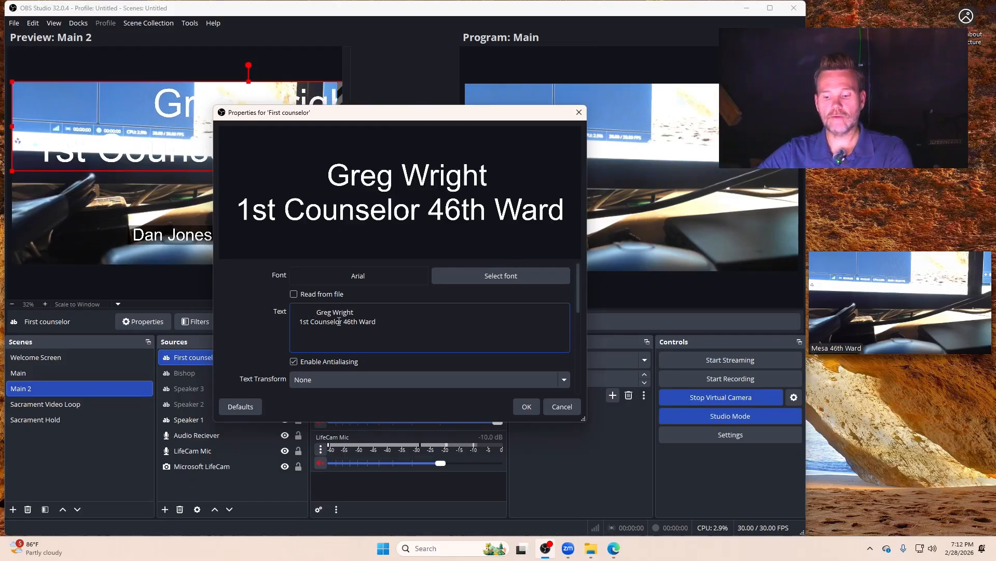
pyautogui.press('BackSpace')
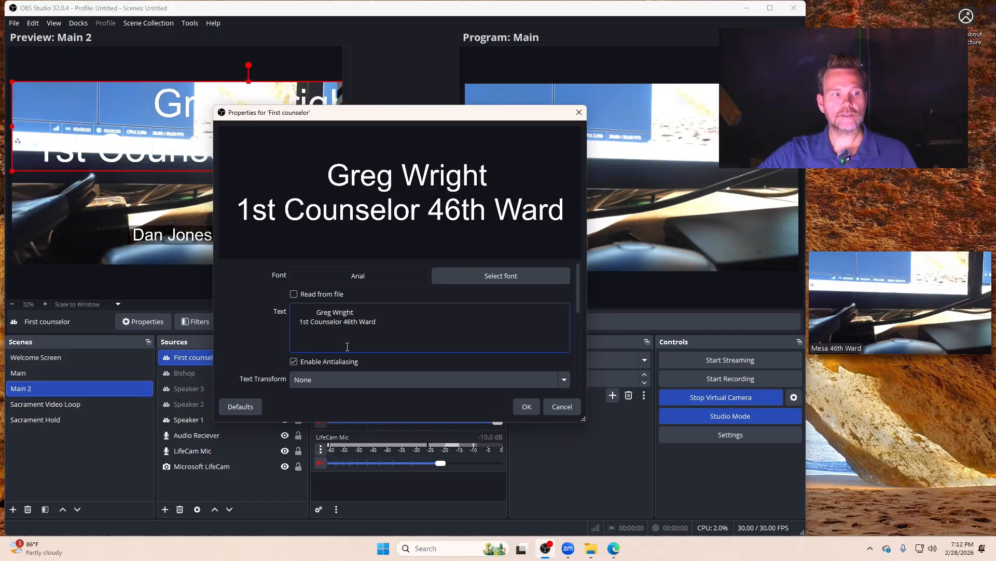
# Step: Give the First counselor text a semi-transparent black background by raising its background opacity
pyautogui.scroll(-2, 280, 342)
pyautogui.scroll(-2, 280, 342)
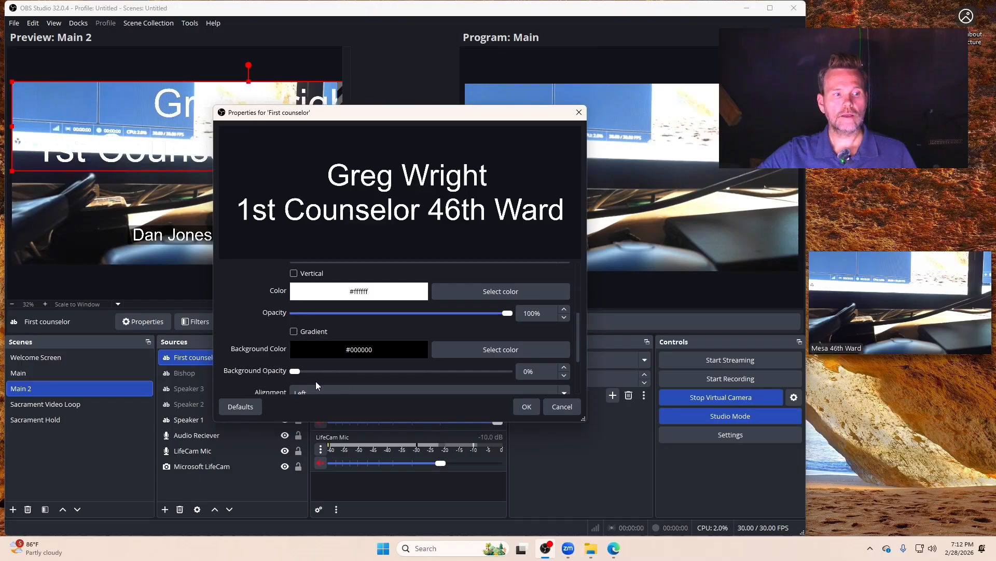
pyautogui.moveTo(295, 373); pyautogui.dragTo(443, 372)
pyautogui.click(526, 406)
pyautogui.click(225, 466)
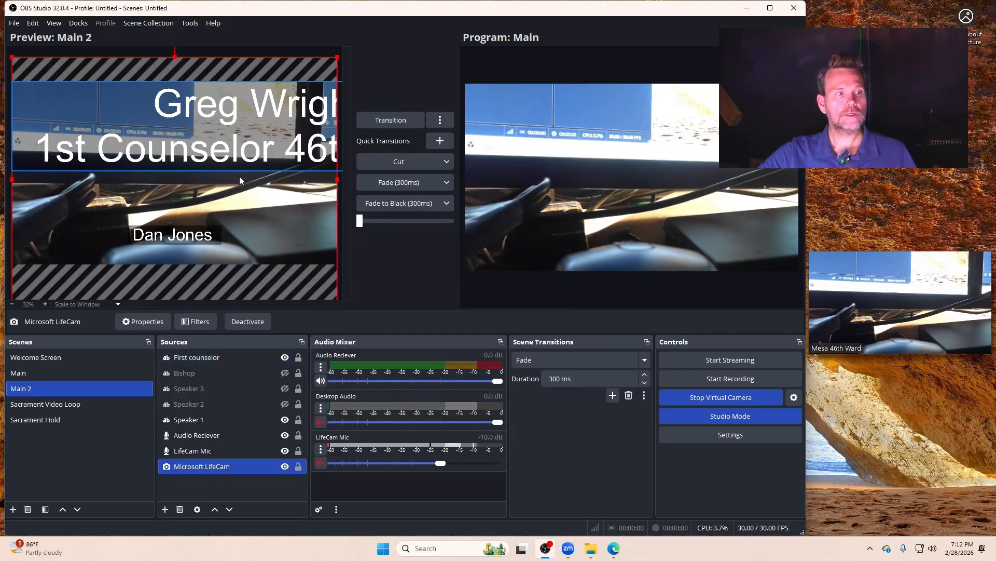
# Step: Shrink the First counselor text, place it about 81 px above the frame's bottom edge, and centre it horizontally
pyautogui.click(185, 357)
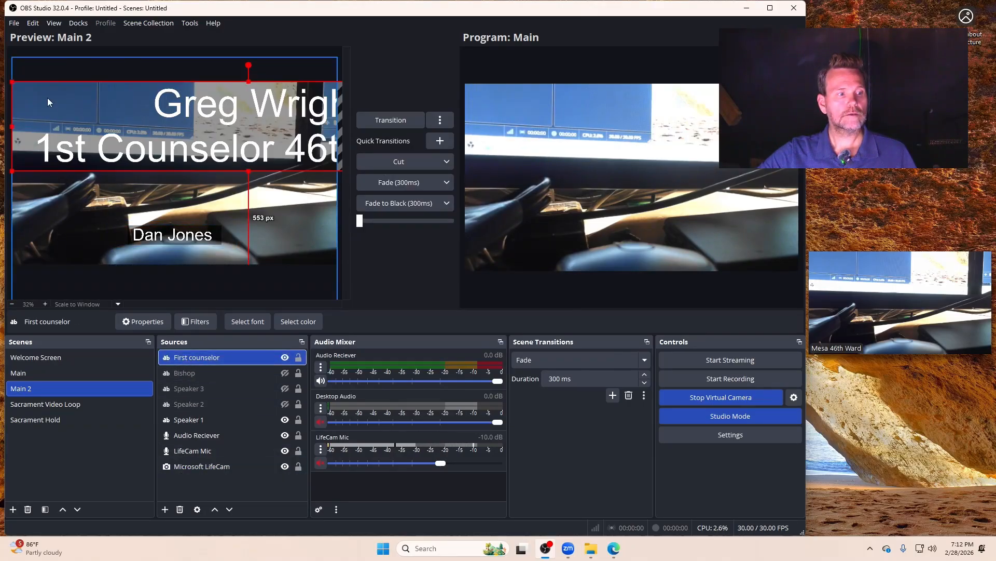
pyautogui.moveTo(12, 82); pyautogui.dragTo(90, 219)
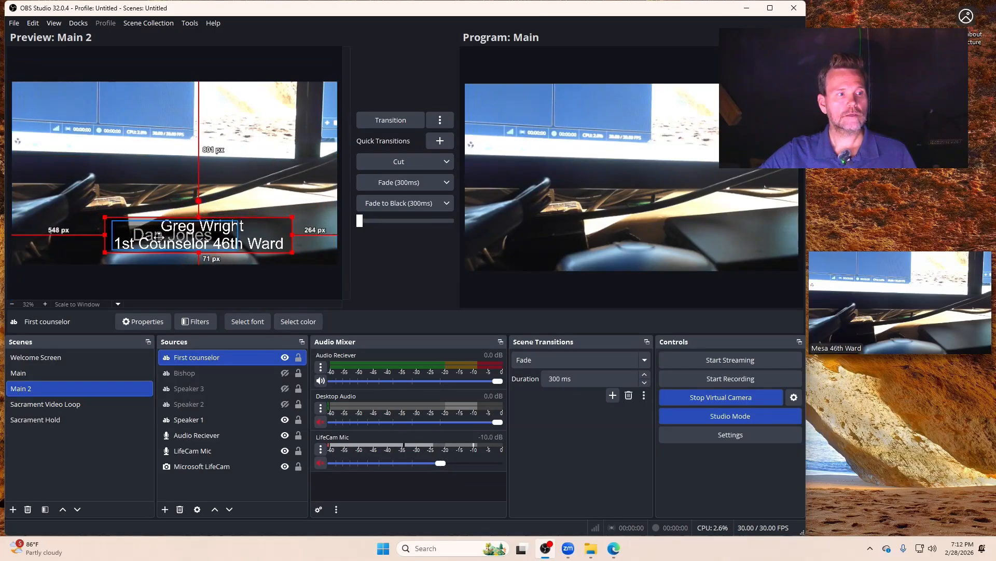
pyautogui.moveTo(152, 236); pyautogui.dragTo(153, 234)
pyautogui.rightClick(195, 357)
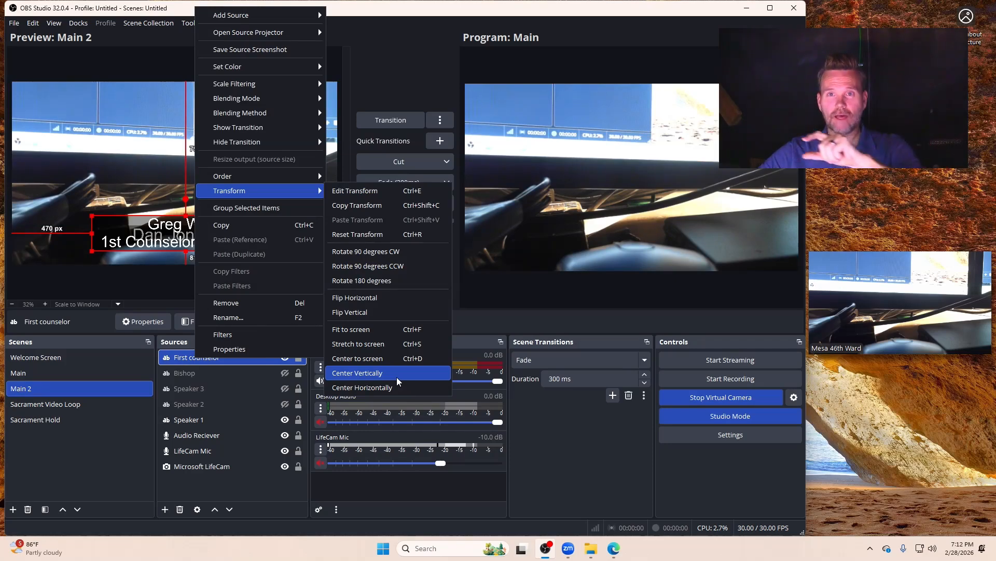
pyautogui.click(388, 389)
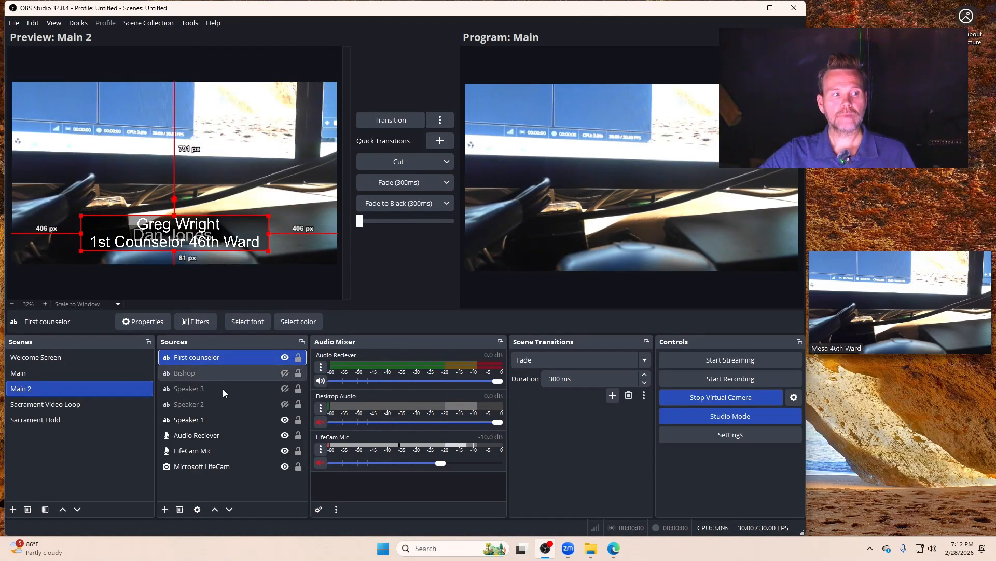
# Step: Hide the Speaker 1 text in Main 2, and transition the program output to Main 2 and back to Main
pyautogui.click(285, 420)
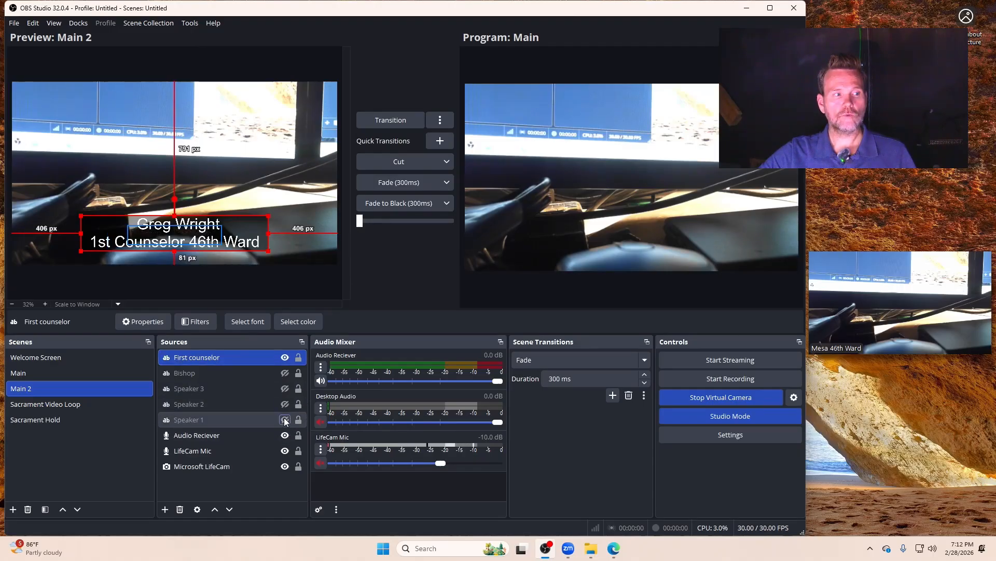
pyautogui.click(405, 122)
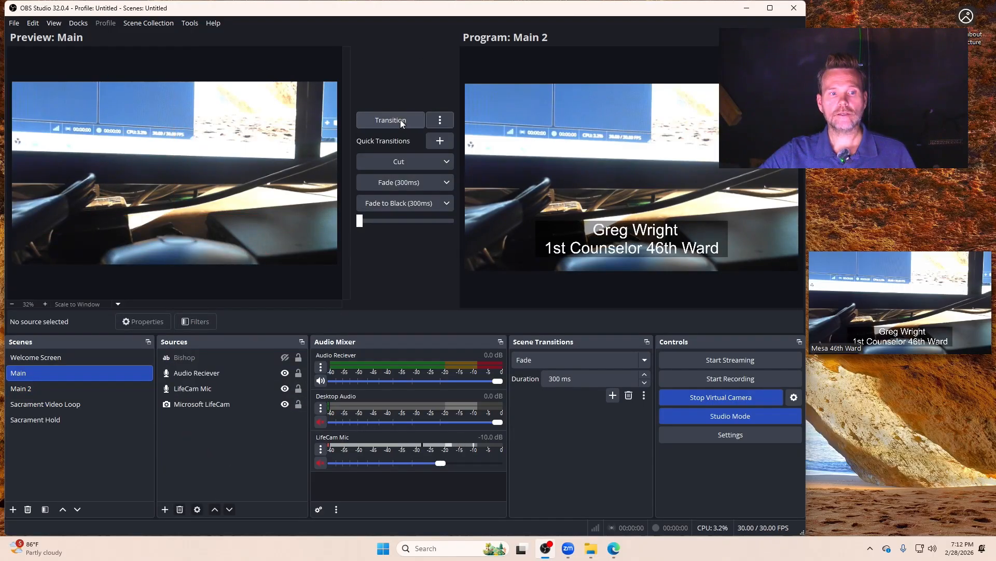
pyautogui.click(386, 120)
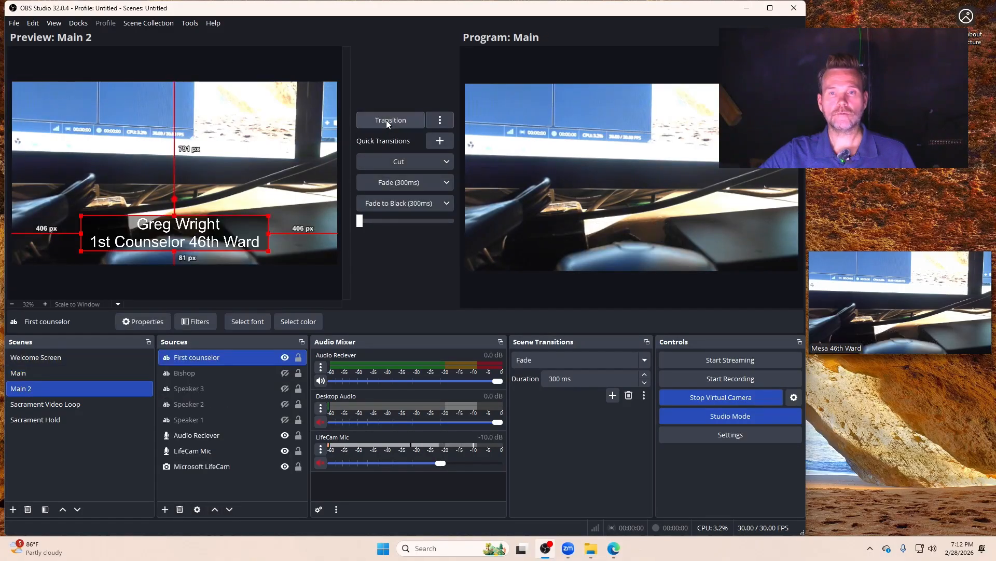
# Step: Set the First counselor text's font size to 72, and enlarge the text across the lower centre, about 95 px above the bottom edge
pyautogui.doubleClick(191, 359)
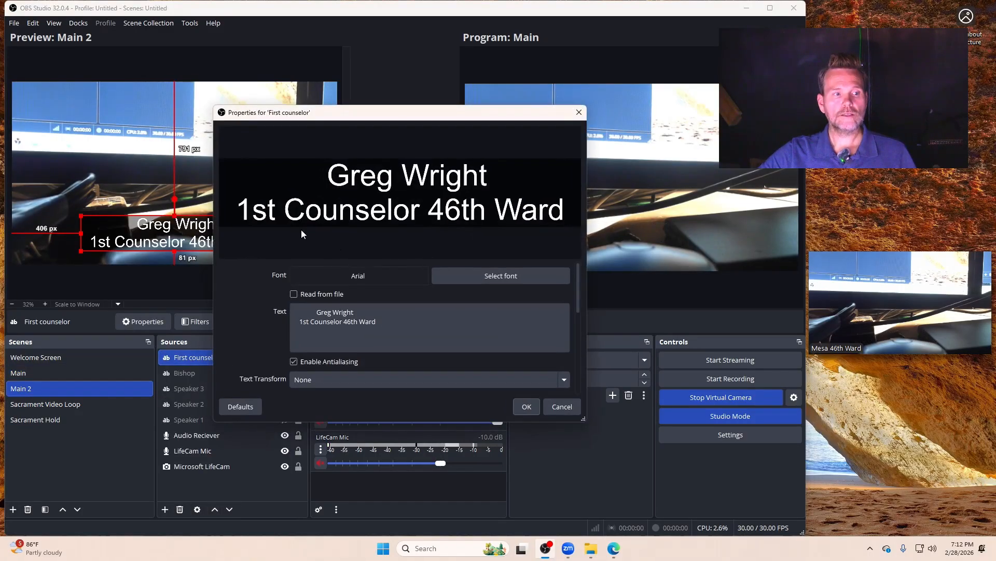
pyautogui.moveTo(299, 323); pyautogui.dragTo(359, 329)
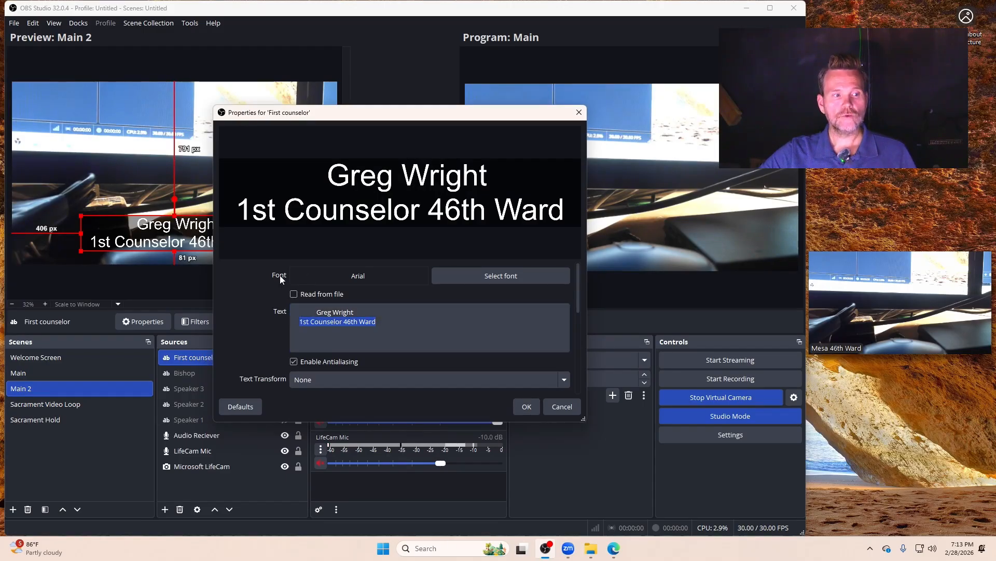
pyautogui.click(500, 282)
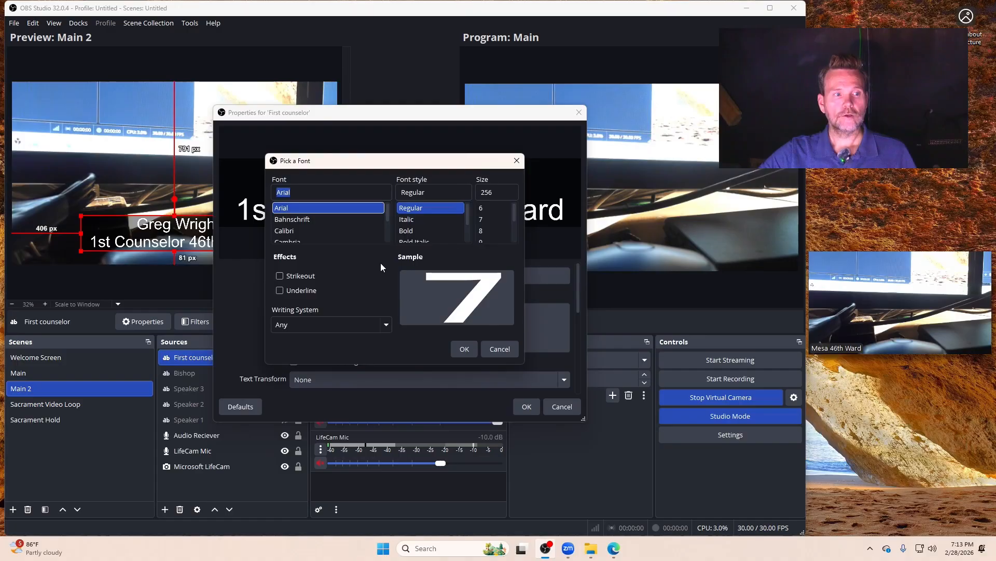
pyautogui.scroll(-3, 502, 220)
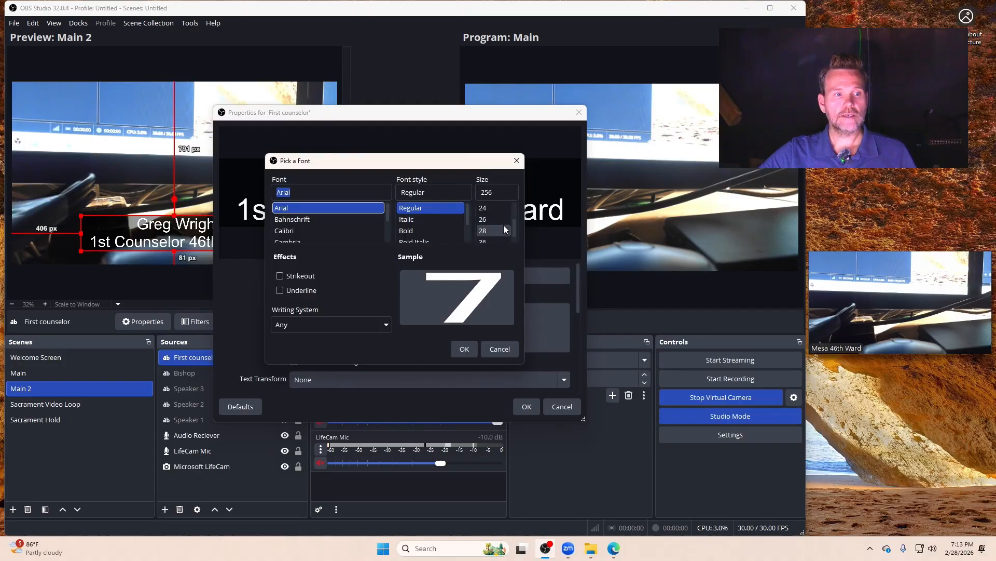
pyautogui.click(496, 231)
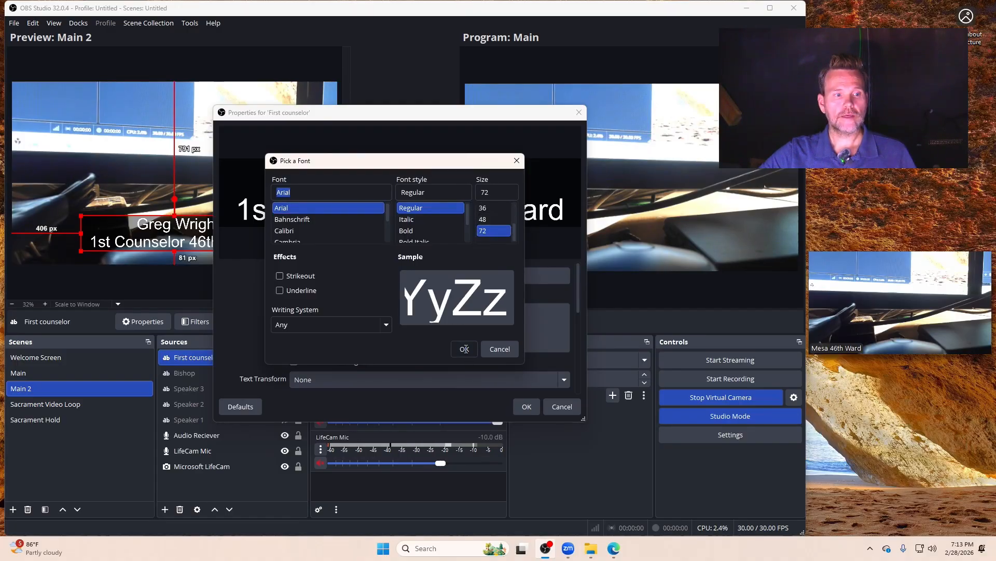
pyautogui.click(464, 349)
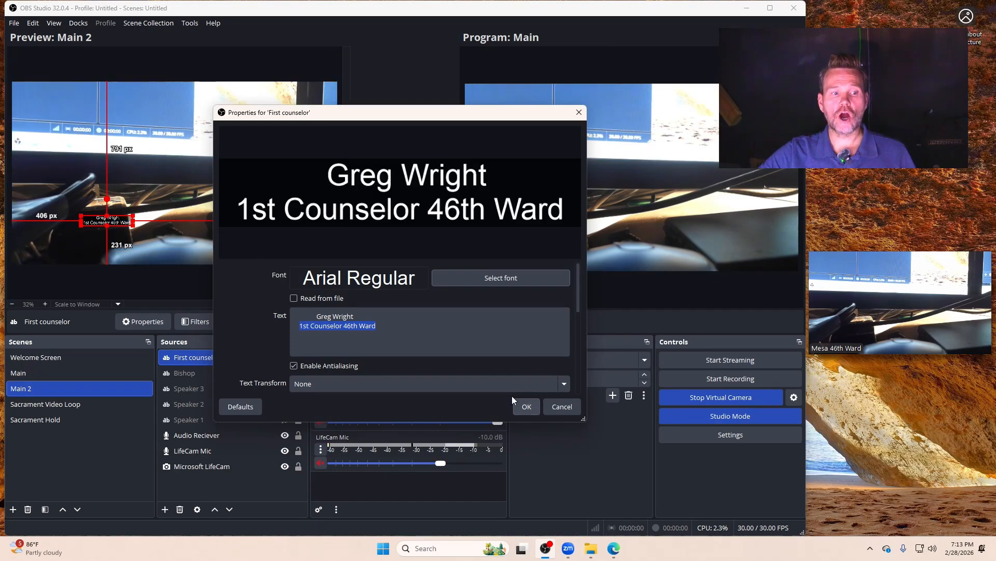
pyautogui.click(526, 407)
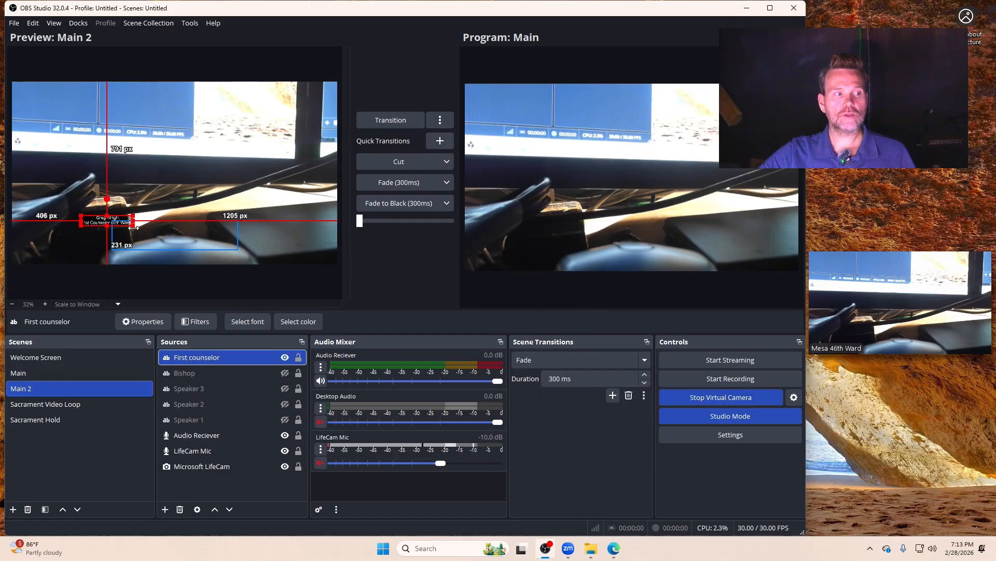
pyautogui.moveTo(133, 225); pyautogui.dragTo(251, 224)
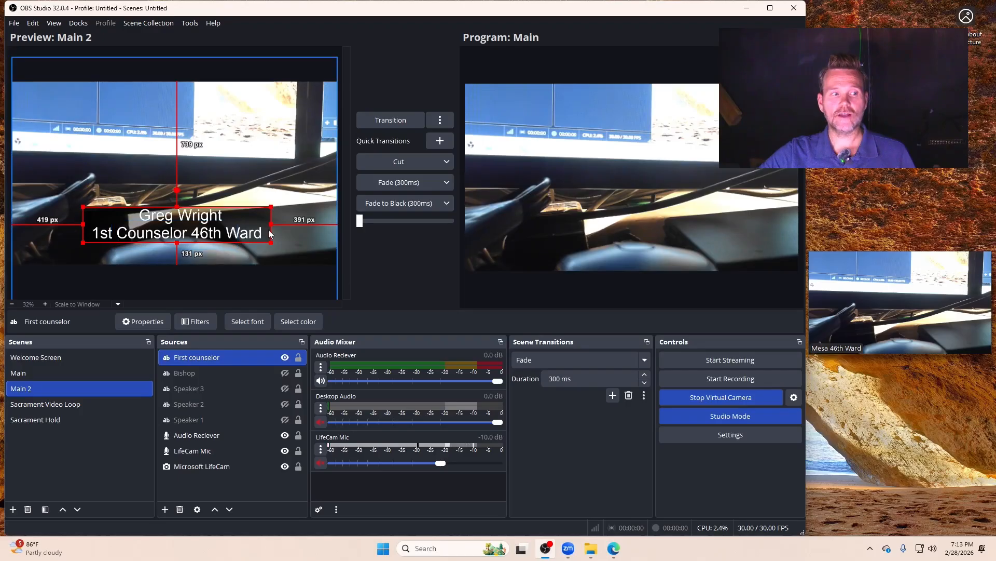
pyautogui.moveTo(262, 222); pyautogui.dragTo(262, 228)
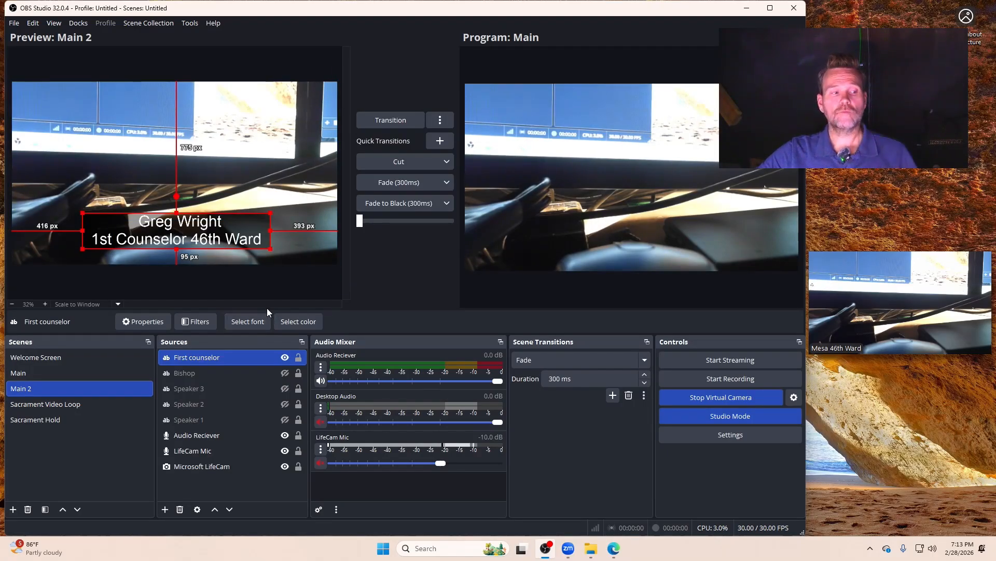
# Step: Hide the First counselor text and show the Bishop text in Main 2, and transition the program output to Main 2 and back to Main
pyautogui.click(285, 357)
pyautogui.click(285, 357)
pyautogui.click(285, 372)
pyautogui.click(285, 373)
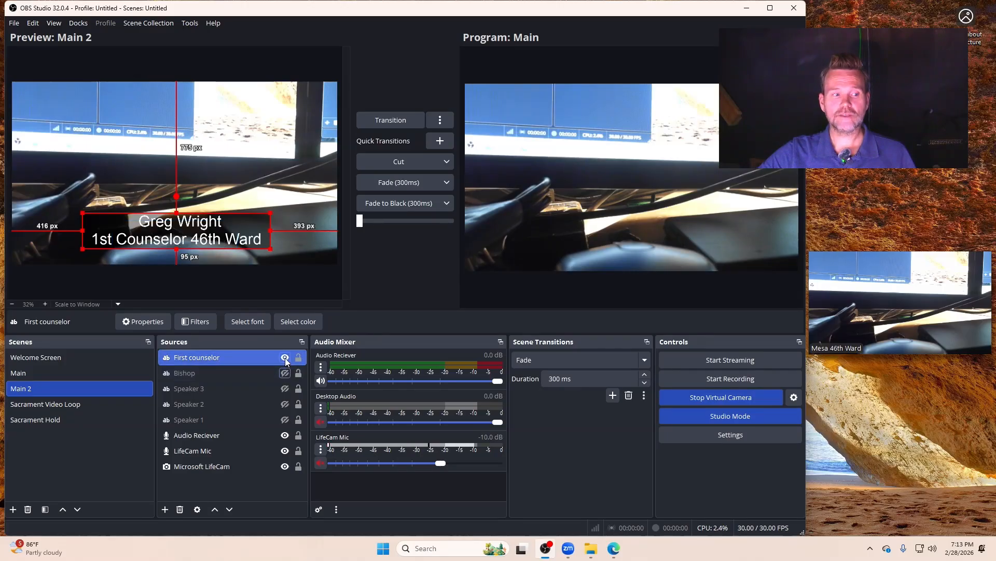
pyautogui.click(285, 357)
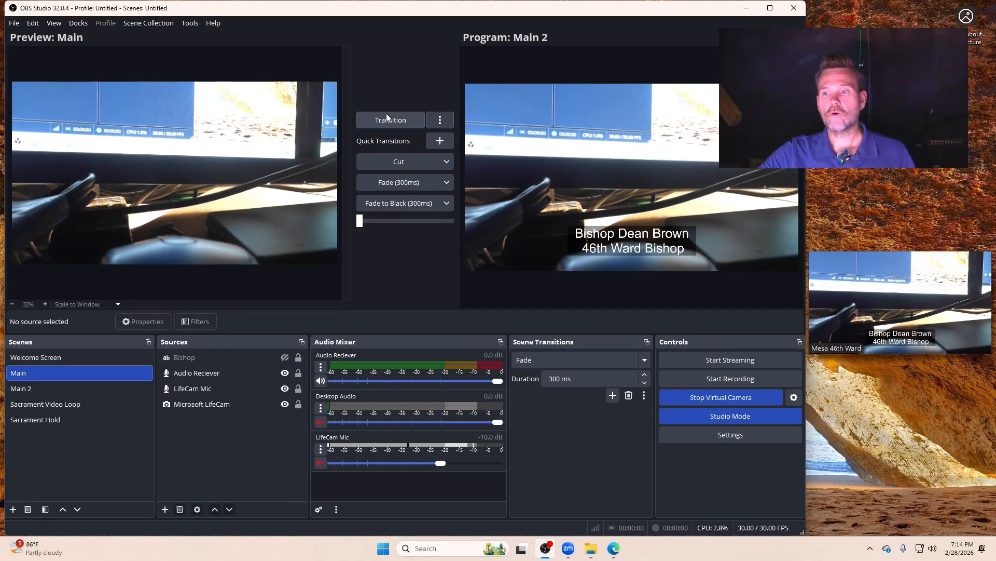
pyautogui.click(388, 119)
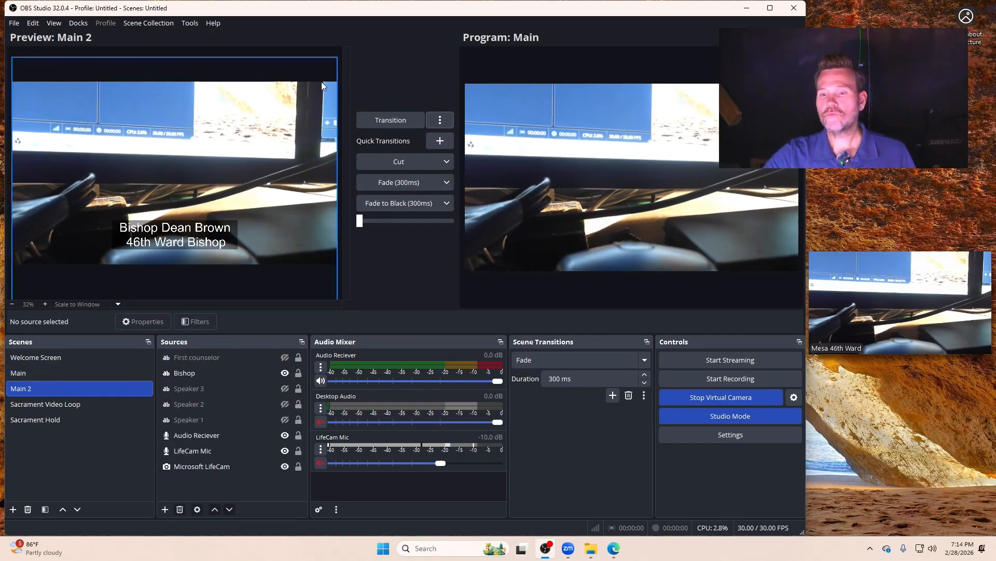